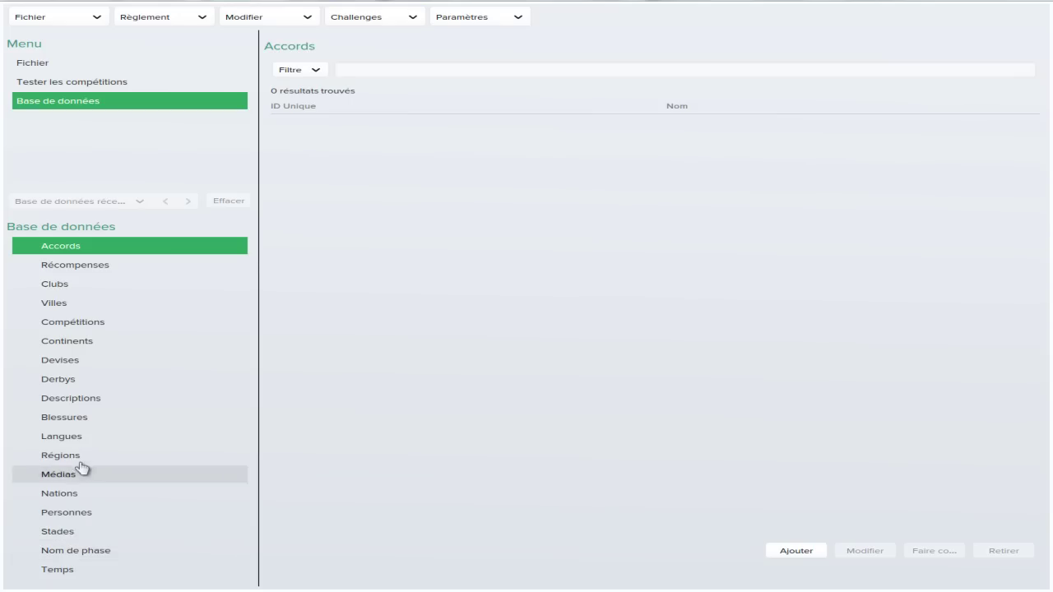
# Add a new Joueur record under Personnes and fill in the player's first and last name
pyautogui.click(122, 513)
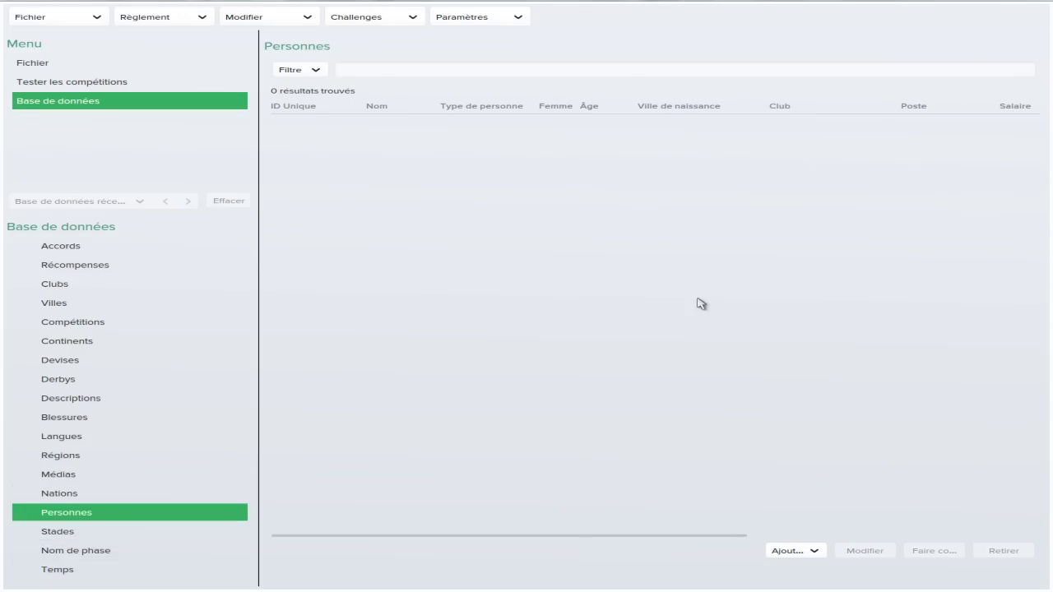
pyautogui.click(798, 554)
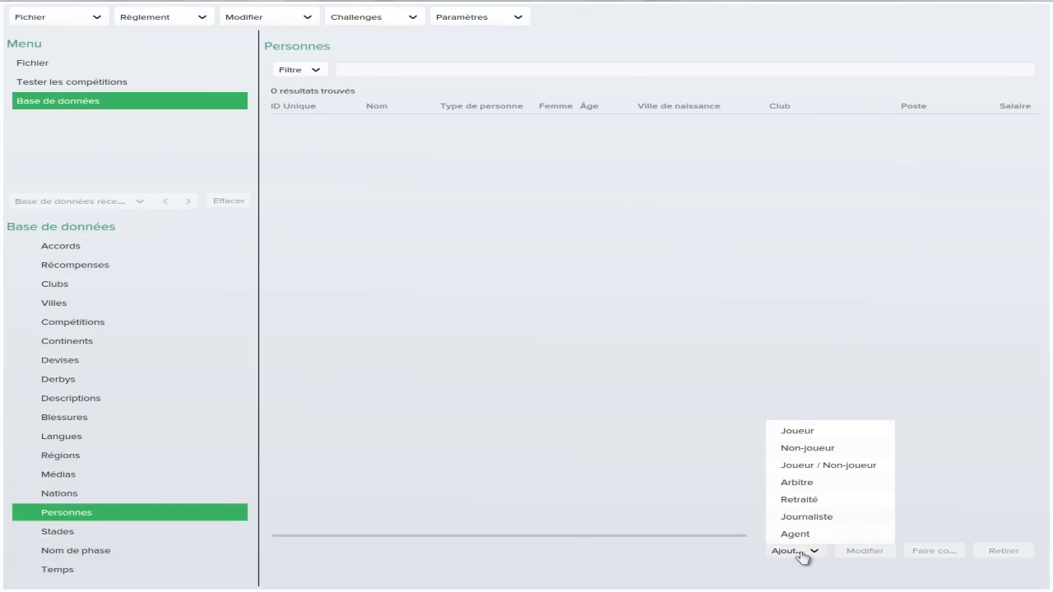
pyautogui.click(784, 434)
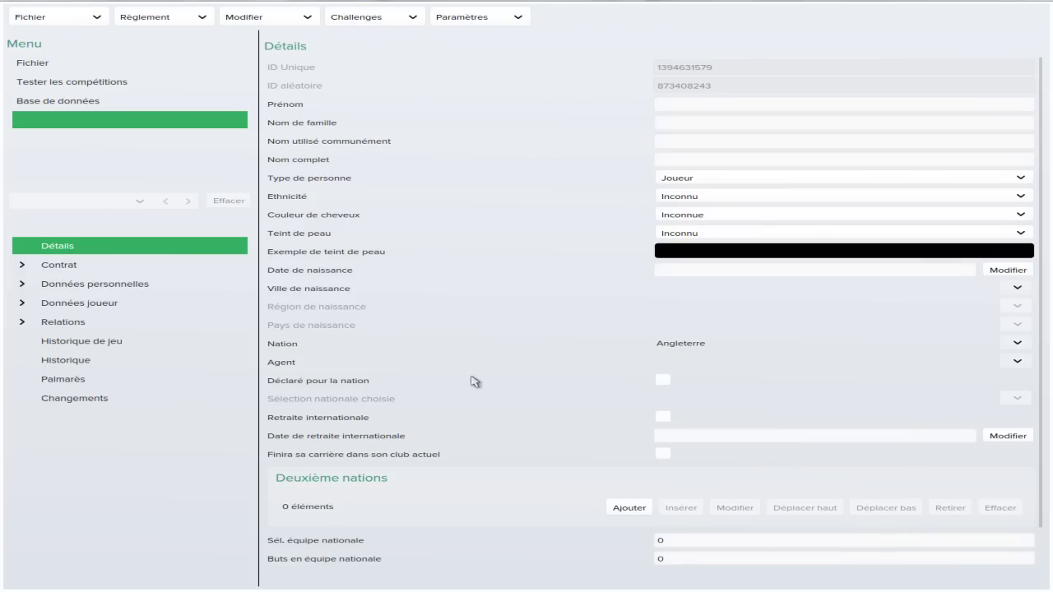
pyautogui.click(669, 105)
pyautogui.write('Test')
pyautogui.click(693, 125)
pyautogui.write('Abo')
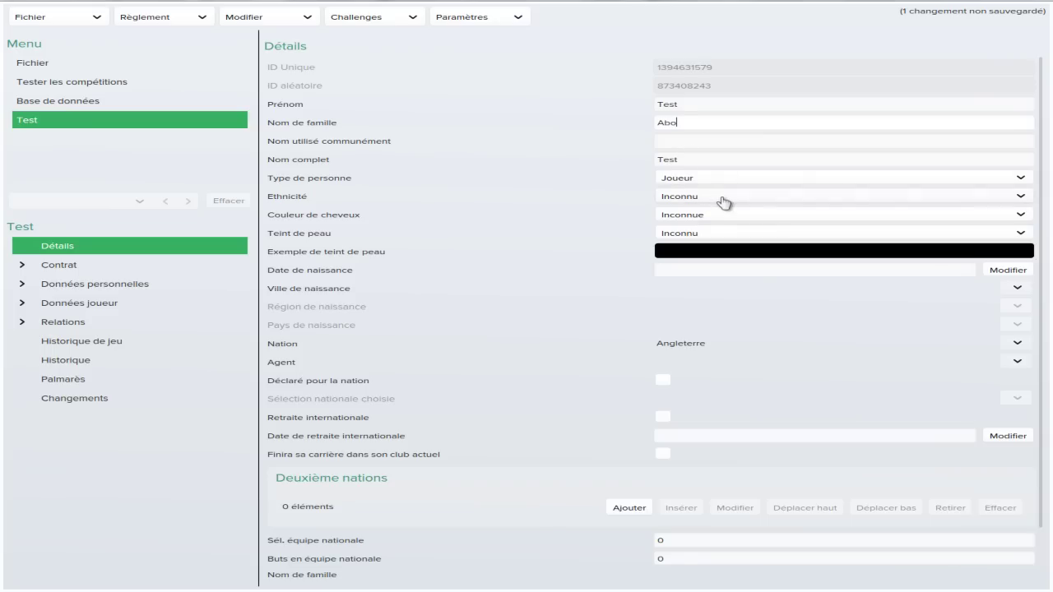
pyautogui.click(1000, 271)
pyautogui.click(568, 216)
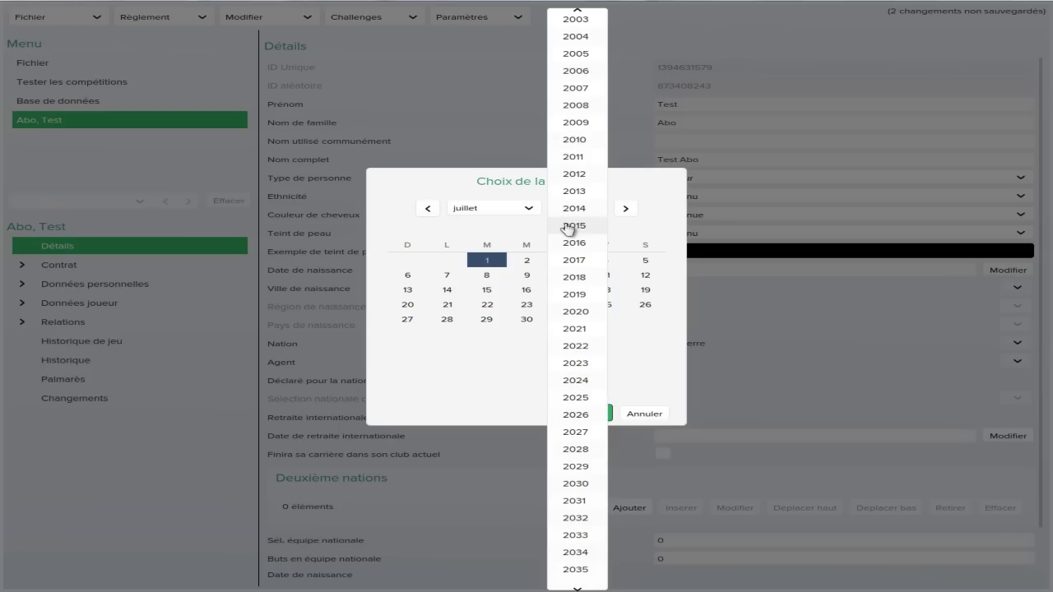
pyautogui.scroll(3, 586, 136)
pyautogui.scroll(1, 586, 132)
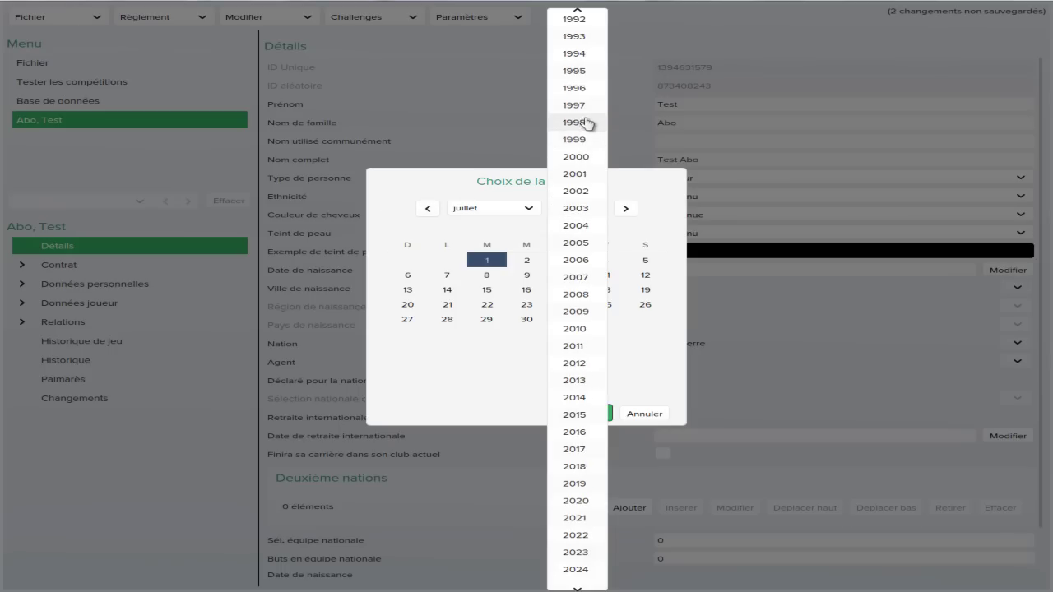
pyautogui.click(588, 91)
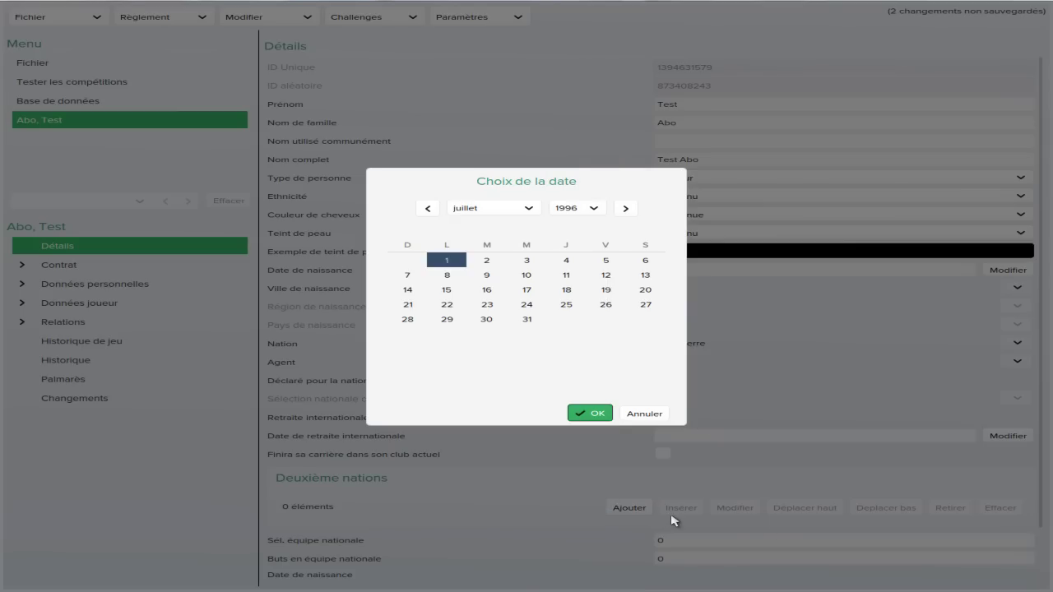
pyautogui.click(644, 414)
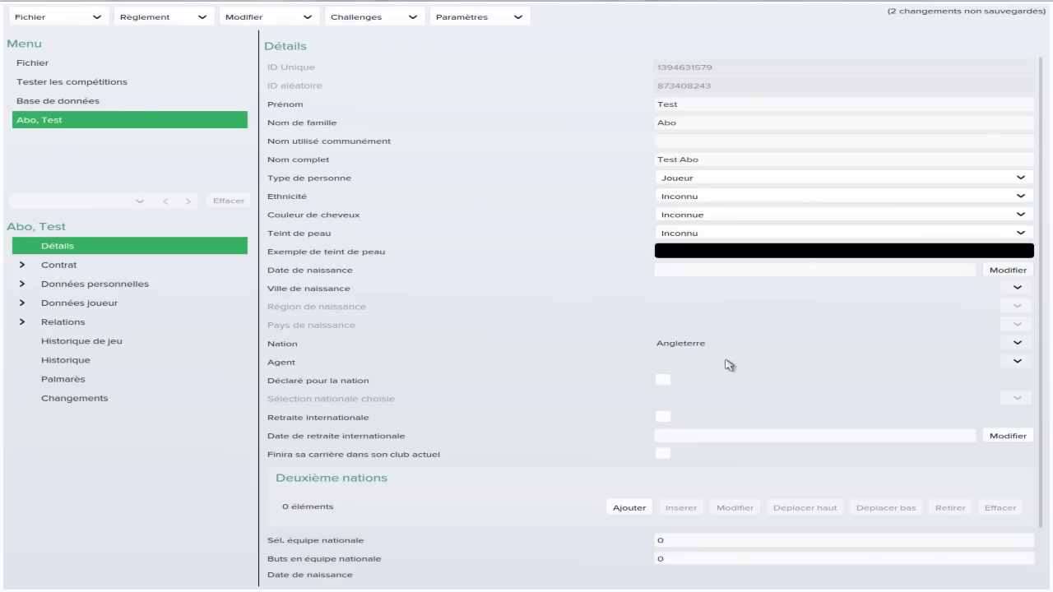
# Set the player's nation to Féroé and mark the player as declared for that nation
pyautogui.click(1018, 361)
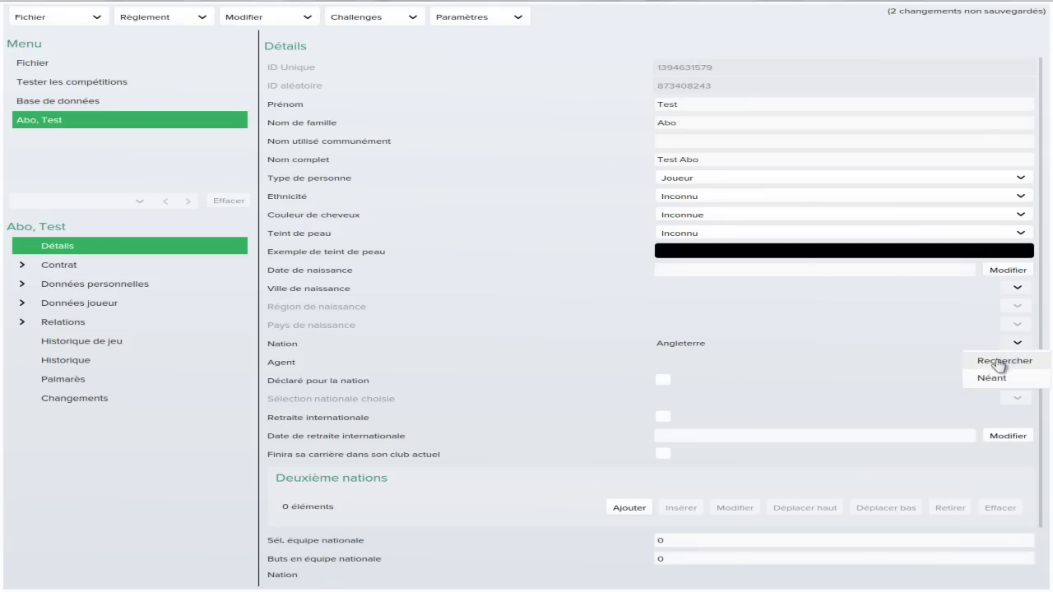
pyautogui.click(1000, 363)
pyautogui.write('feroe')
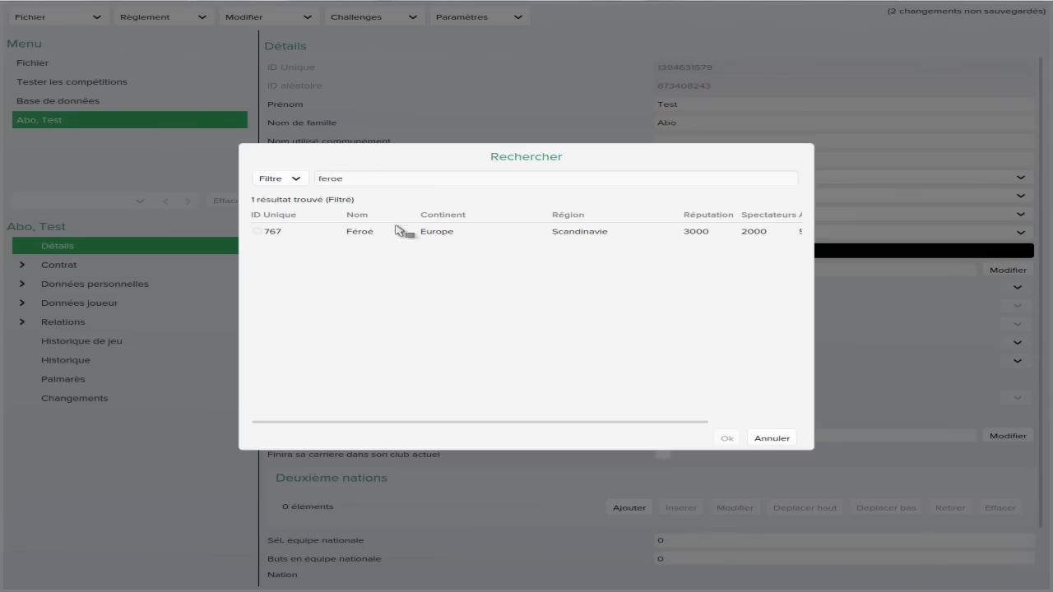
pyautogui.doubleClick(396, 231)
pyautogui.click(663, 380)
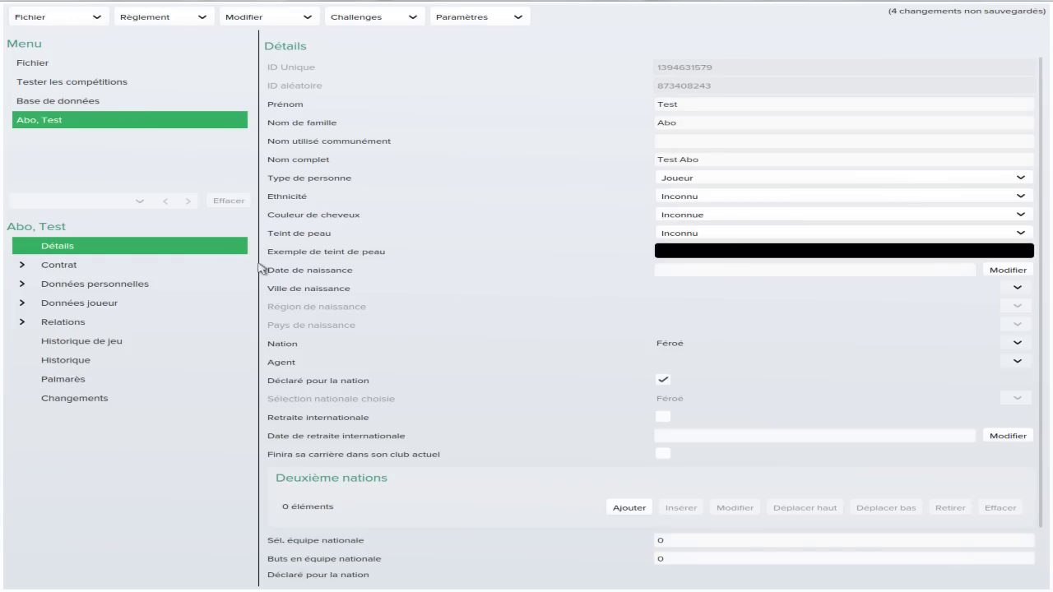
# In the general player data, set Niveau actuel to 100 and Potentiel to -10
pyautogui.click(22, 266)
pyautogui.click(20, 268)
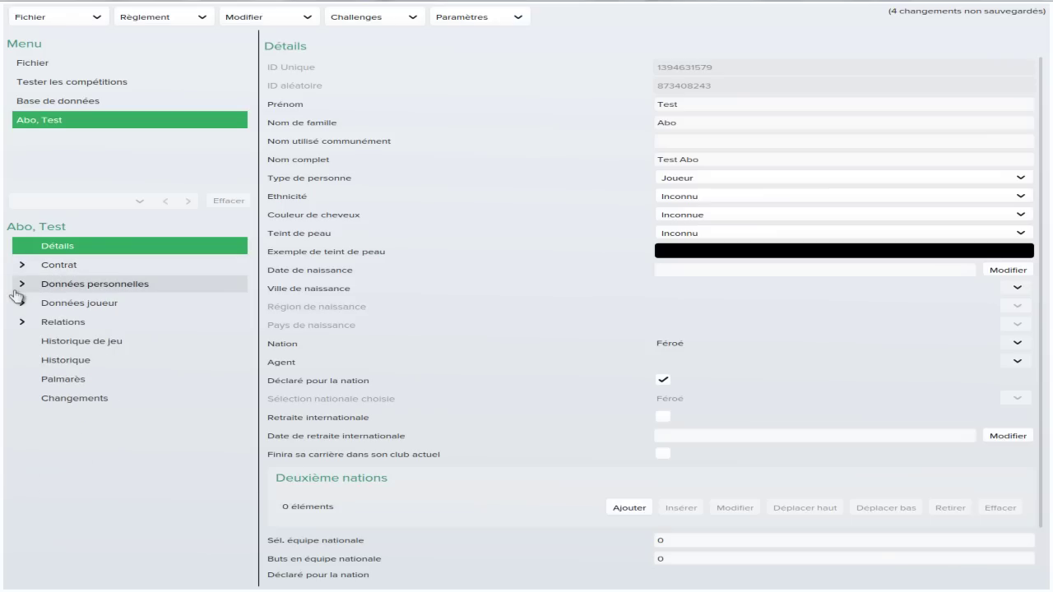
pyautogui.click(17, 288)
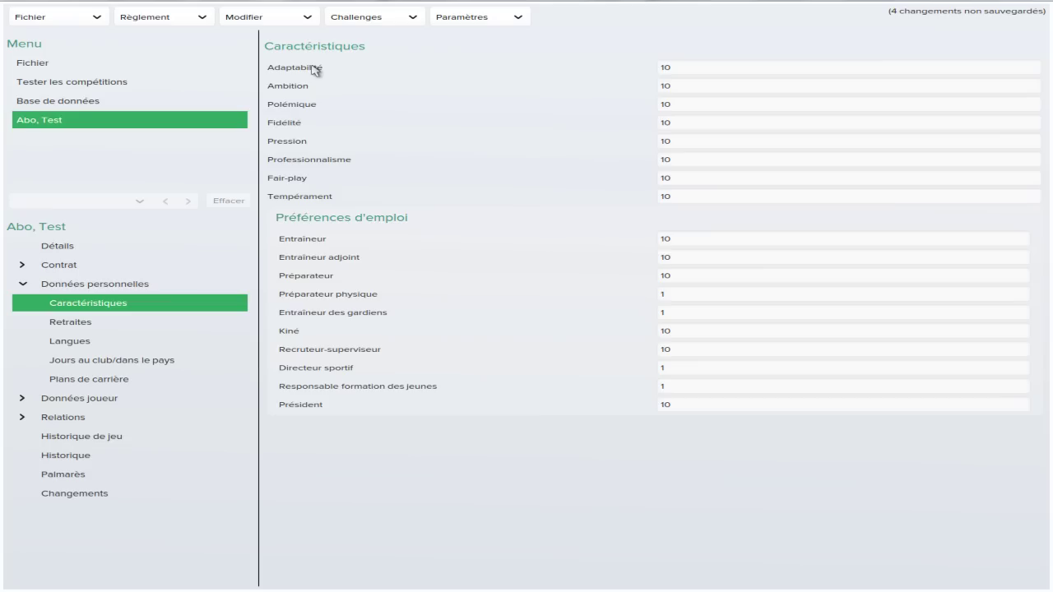
pyautogui.click(20, 401)
pyautogui.click(56, 420)
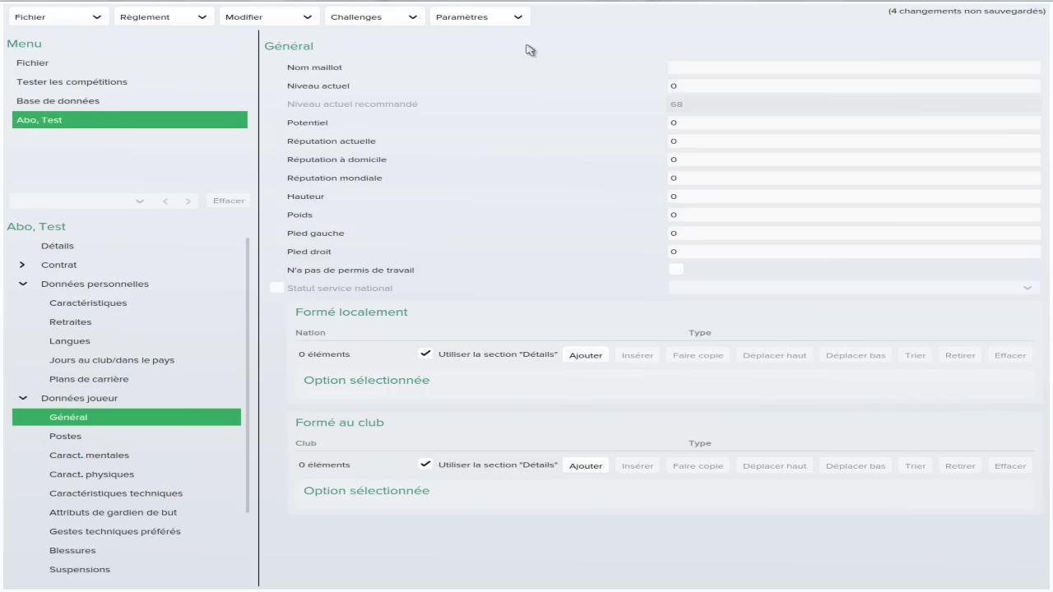
pyautogui.click(698, 87)
pyautogui.write('100')
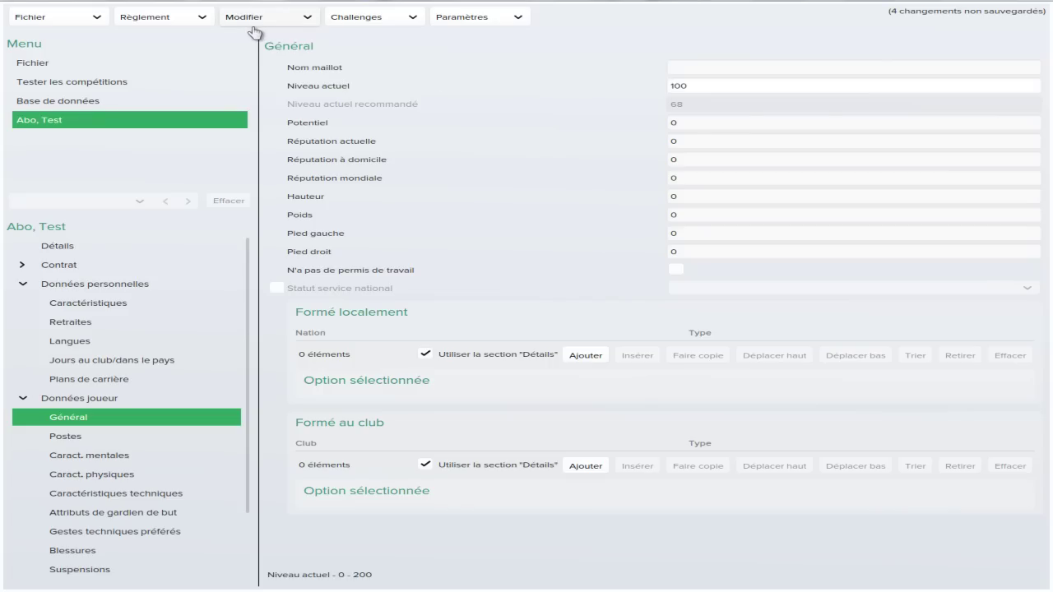
pyautogui.click(716, 125)
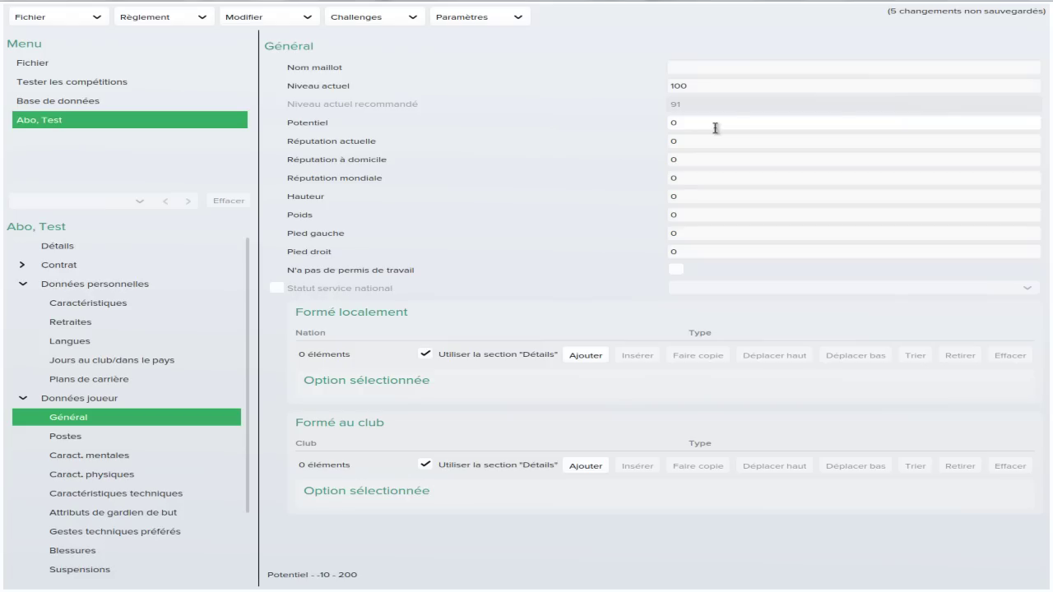
pyautogui.write('10')
# Set the player's height to 185, weight to 80 and left foot rating to 20
pyautogui.click(701, 198)
pyautogui.click(809, 214)
pyautogui.write('80')
pyautogui.click(719, 235)
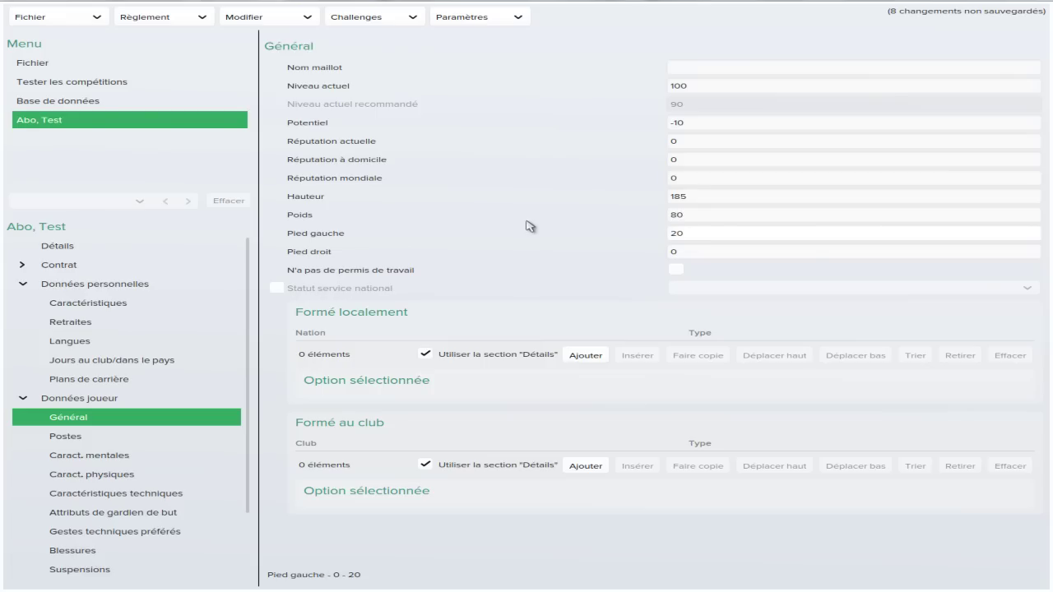
# Set the player's Buteur position rating to 20
pyautogui.click(80, 436)
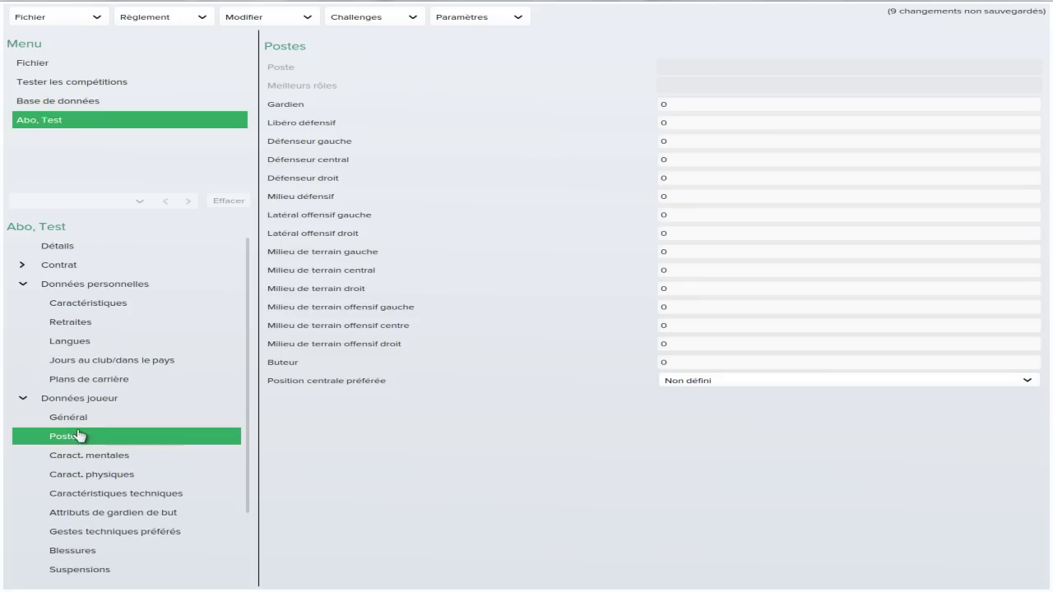
pyautogui.click(668, 363)
pyautogui.write('20')
# Set Sang-froid to 20 in the player's mental attributes
pyautogui.click(129, 458)
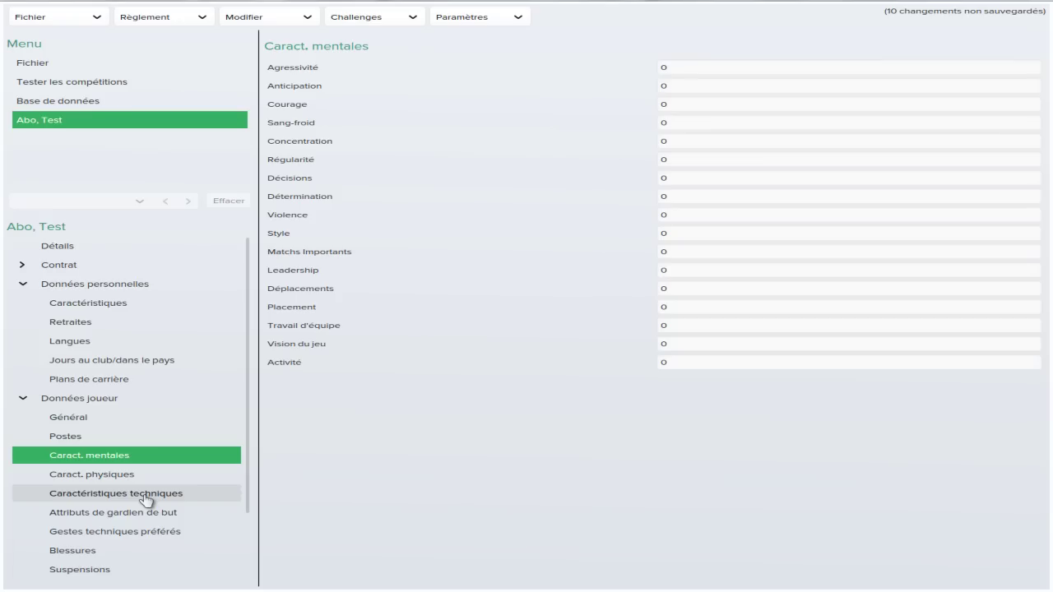
pyautogui.click(665, 123)
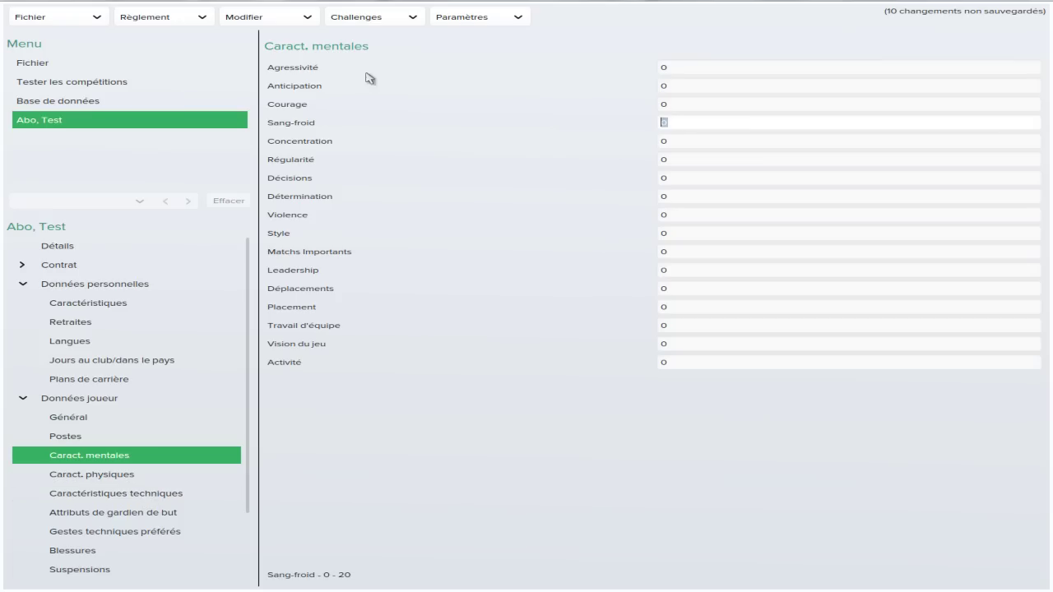
pyautogui.write('20')
# Set Accélération and Qualités phys. nat. to 20 in the player's physical attributes
pyautogui.click(162, 477)
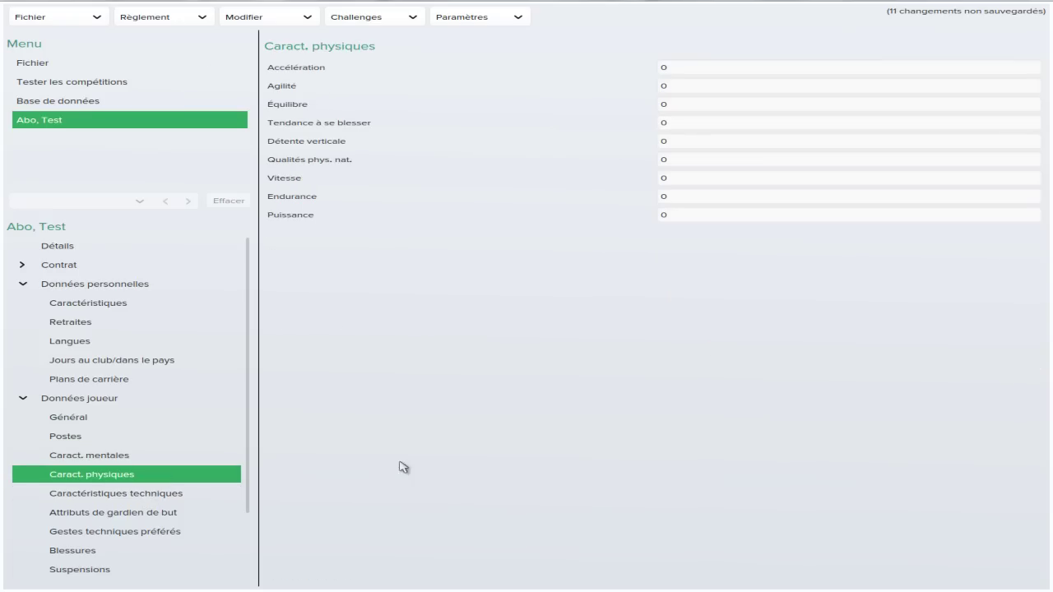
pyautogui.click(681, 68)
pyautogui.click(687, 158)
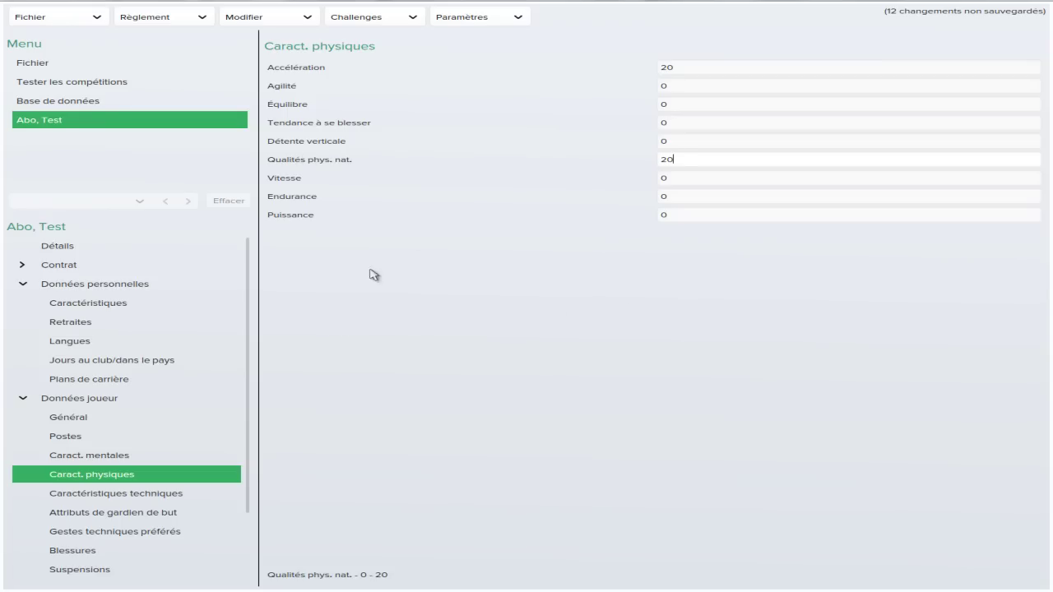
# Set Dribble and Finition to 20 in the player's technical attributes
pyautogui.click(156, 493)
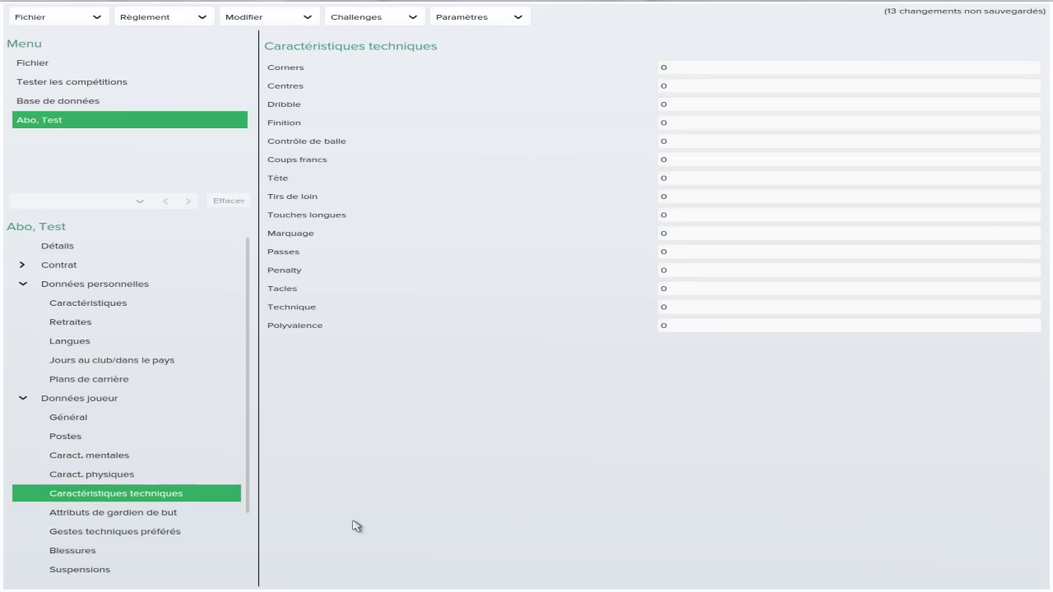
pyautogui.click(681, 105)
pyautogui.press('Tab')
pyautogui.write('20')
pyautogui.click(627, 479)
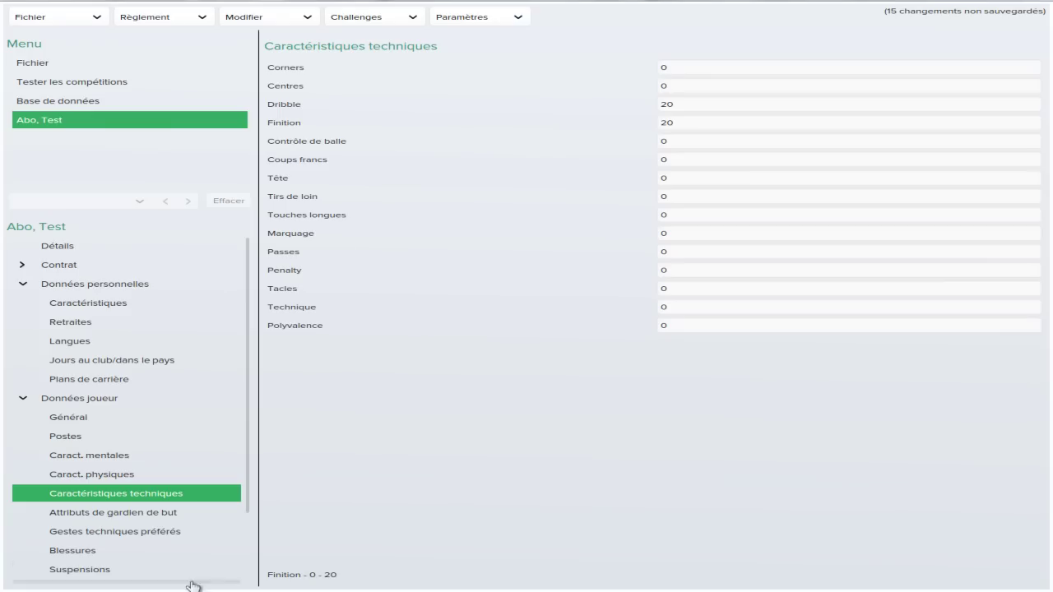
# Review the player's goalkeeping, mental, physical and technical attributes in turn
pyautogui.click(182, 518)
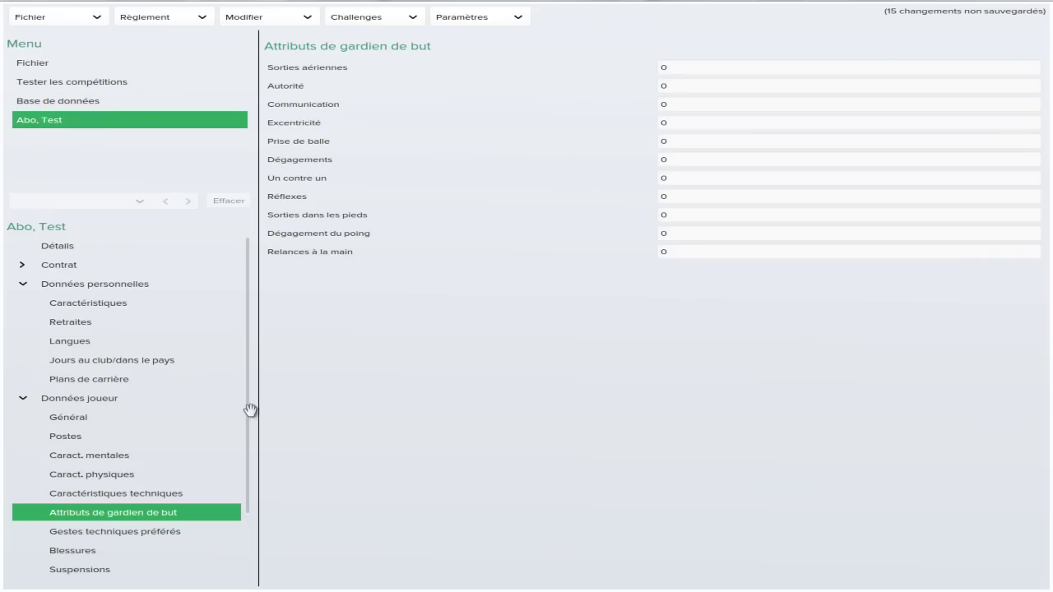
pyautogui.click(191, 457)
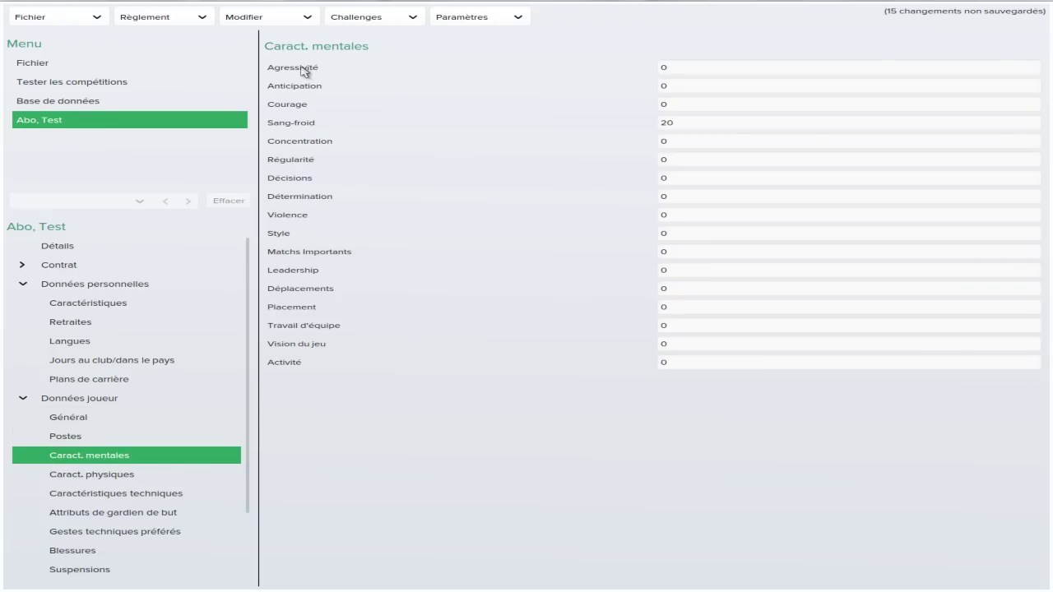
pyautogui.click(197, 475)
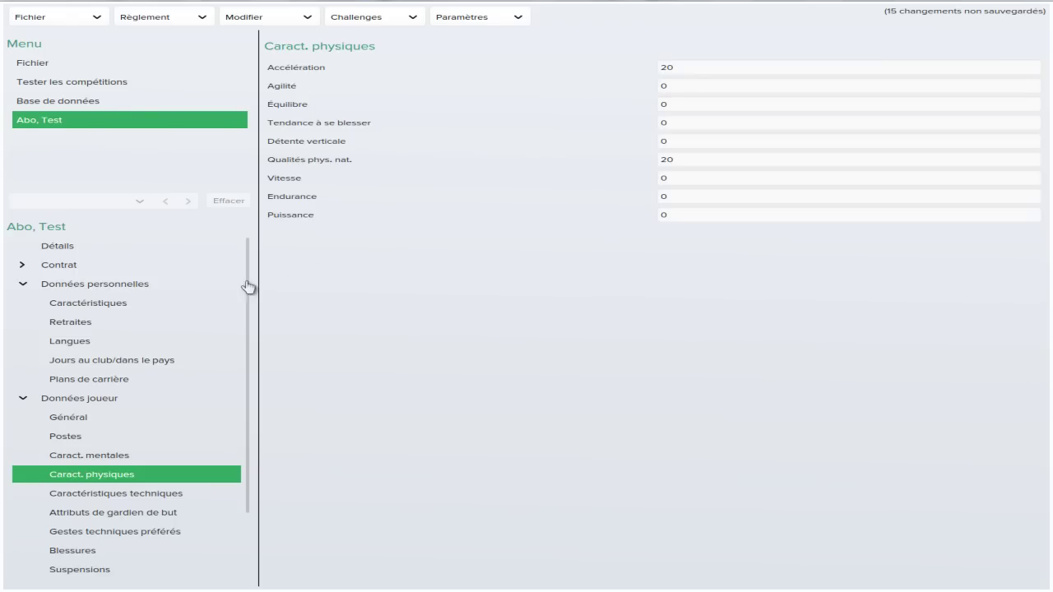
pyautogui.click(227, 494)
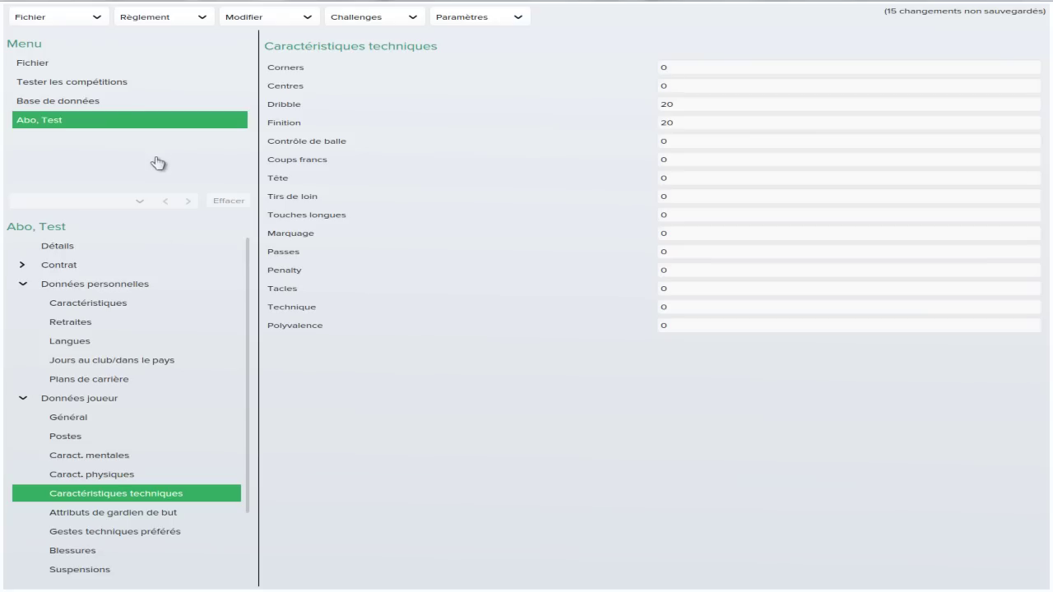
# Look through the full list of the player's preferred moves and enable Place ses frappes
pyautogui.scroll(-2, 198, 313)
pyautogui.scroll(-1, 194, 304)
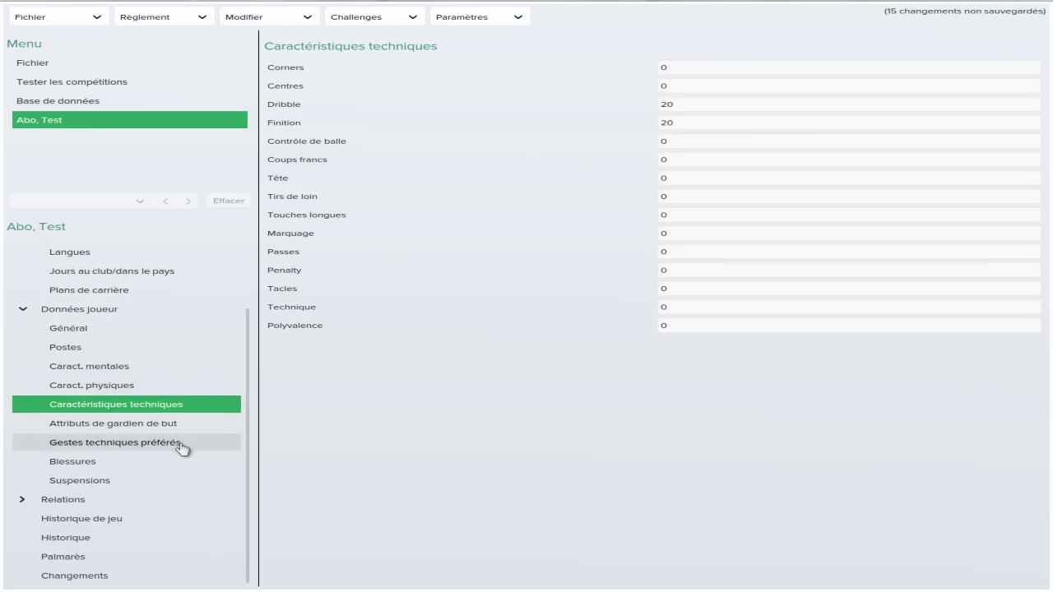
pyautogui.click(183, 442)
pyautogui.scroll(-1, 549, 451)
pyautogui.scroll(1, 548, 453)
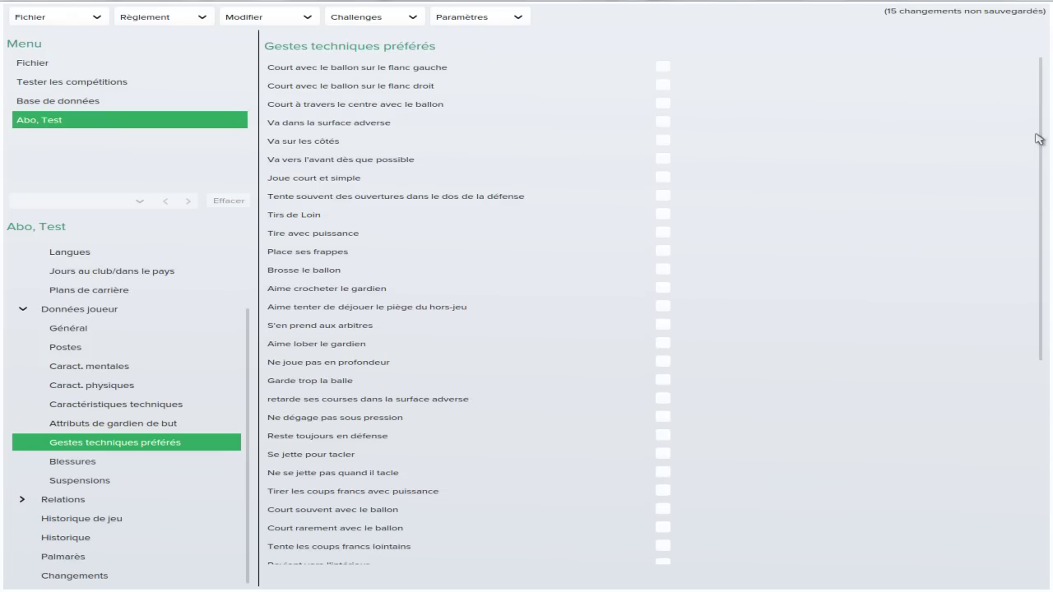
pyautogui.moveTo(1038, 137); pyautogui.dragTo(1039, 379)
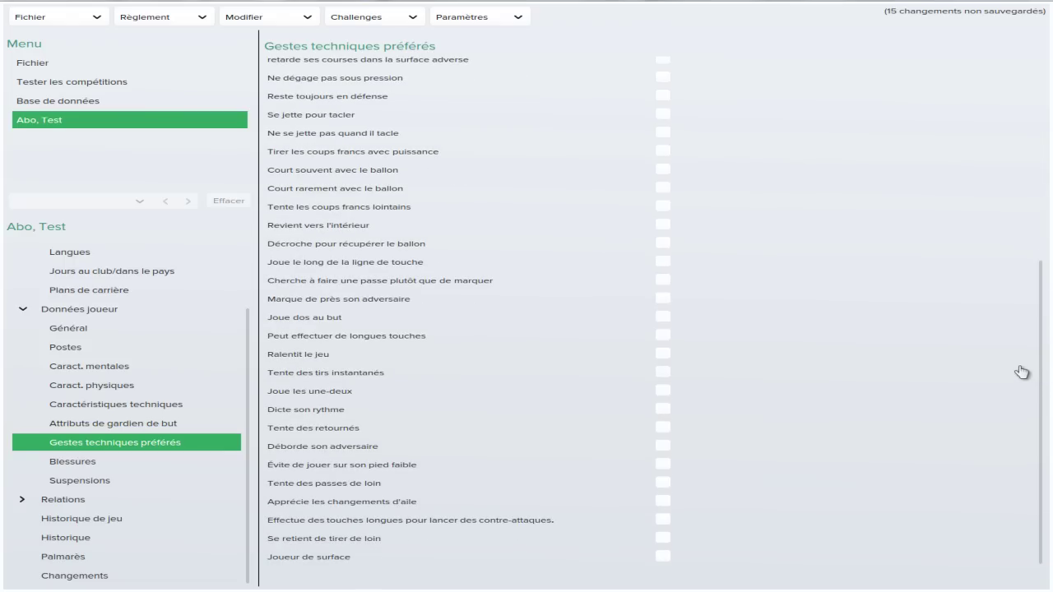
pyautogui.moveTo(1036, 371); pyautogui.dragTo(1040, 123)
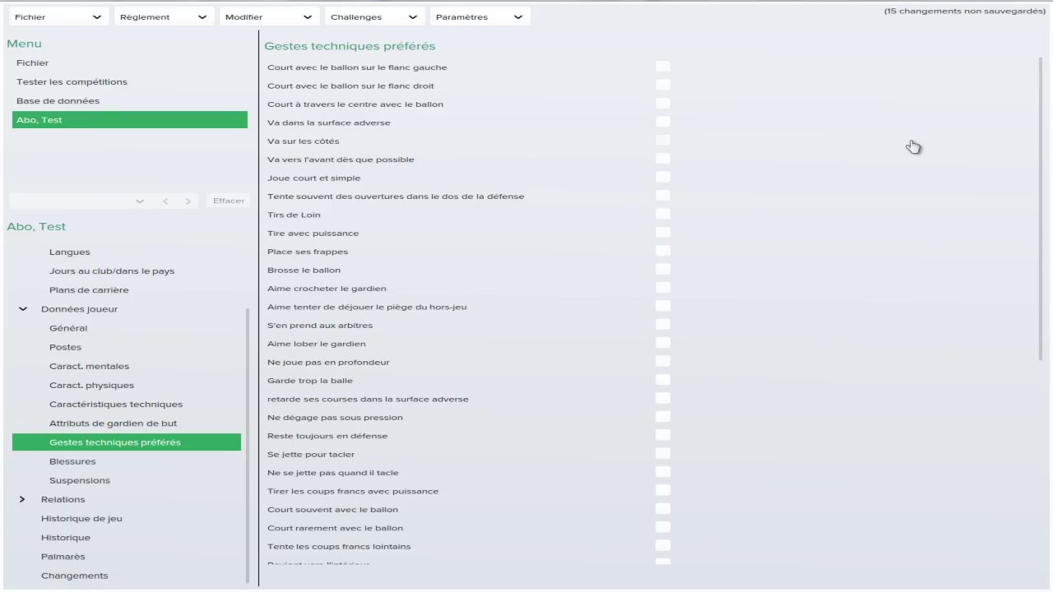
pyautogui.click(664, 255)
# Enable the preferred moves S'en prend aux arbitres and Tente des tirs instantanés for the player
pyautogui.scroll(-3, 482, 285)
pyautogui.scroll(-6, 483, 285)
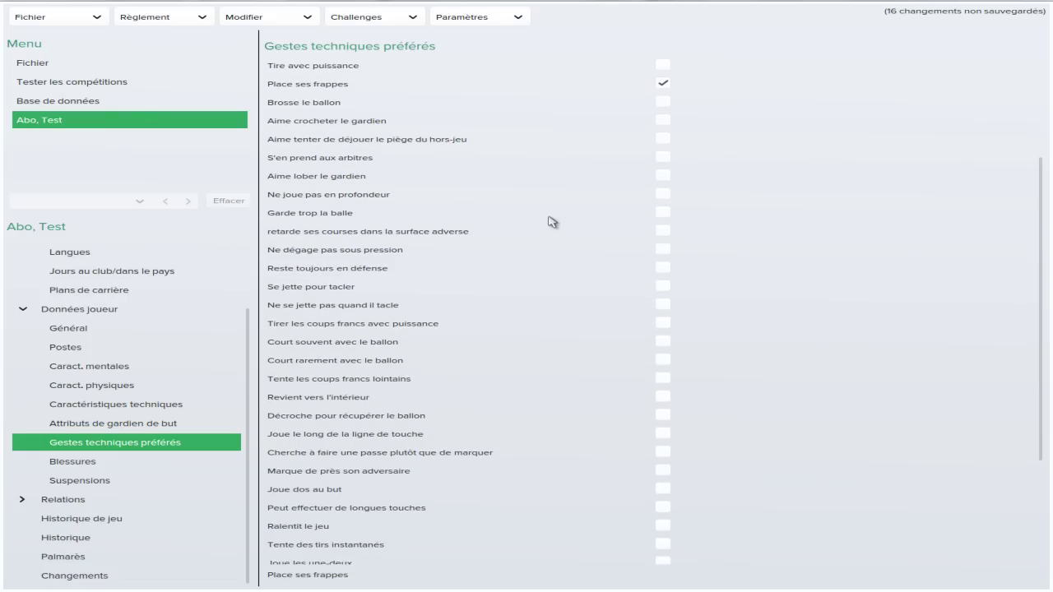
pyautogui.click(664, 159)
pyautogui.scroll(-1, 549, 496)
pyautogui.scroll(-5, 549, 497)
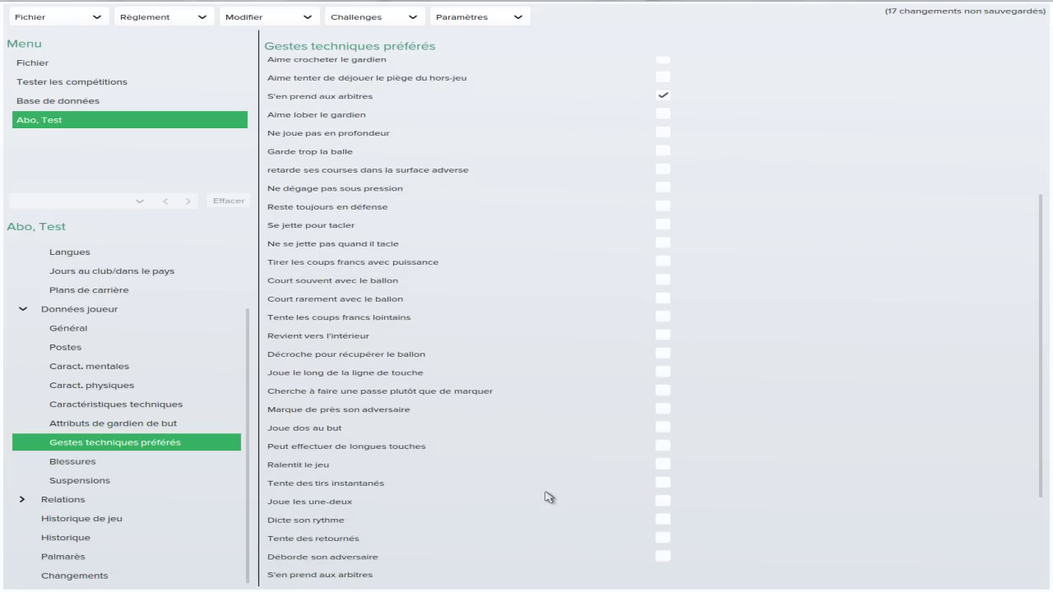
pyautogui.click(663, 442)
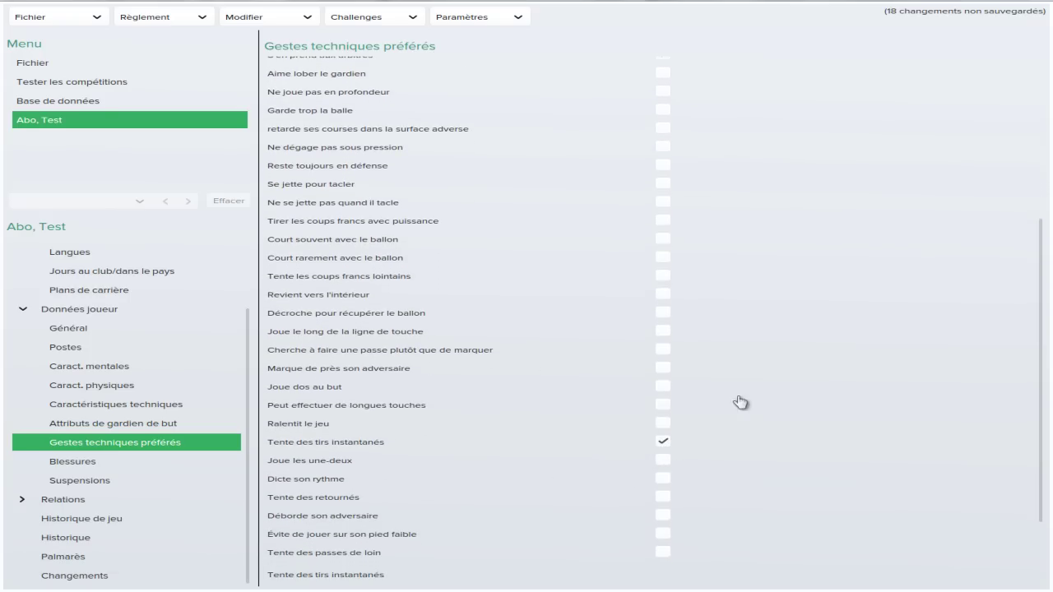
pyautogui.scroll(-1, 168, 362)
pyautogui.scroll(1, 170, 357)
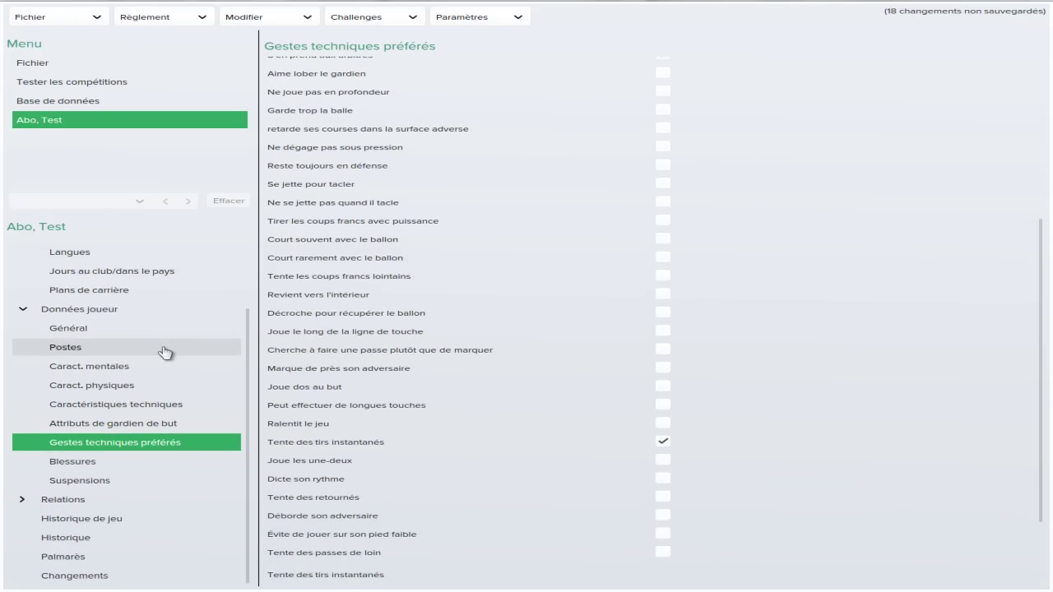
# Add the French club OM to the player's favourite clubs, finding it with the search term Marseille
pyautogui.click(21, 503)
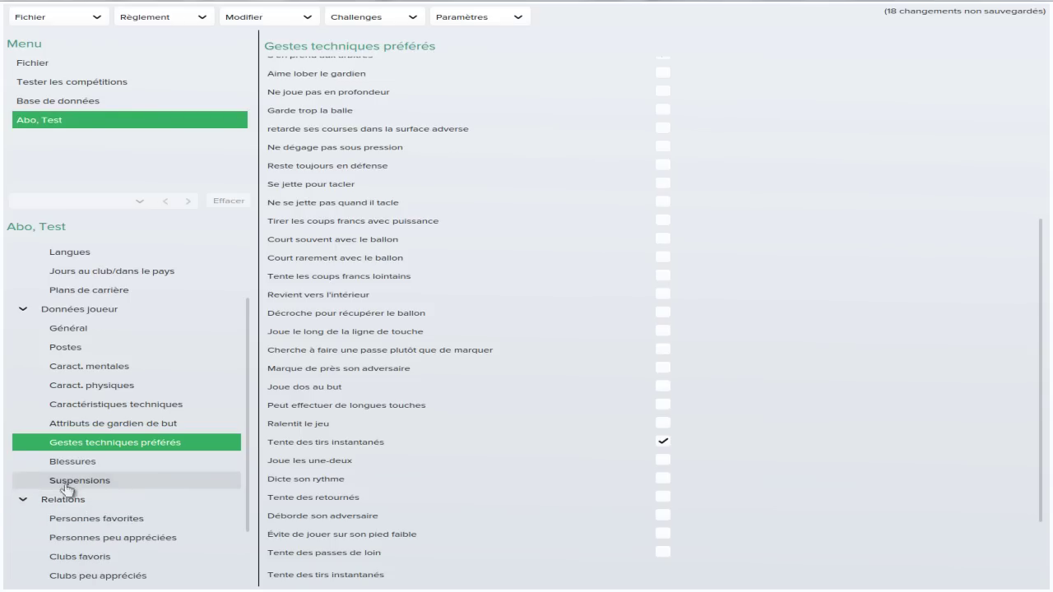
pyautogui.click(126, 521)
pyautogui.scroll(-1, 83, 518)
pyautogui.click(96, 531)
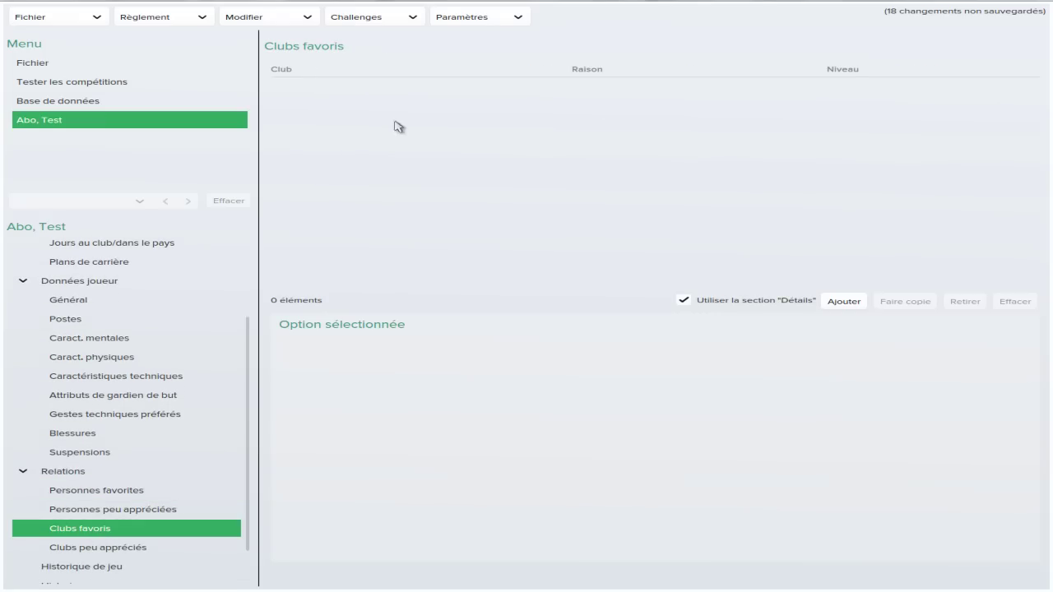
pyautogui.click(859, 300)
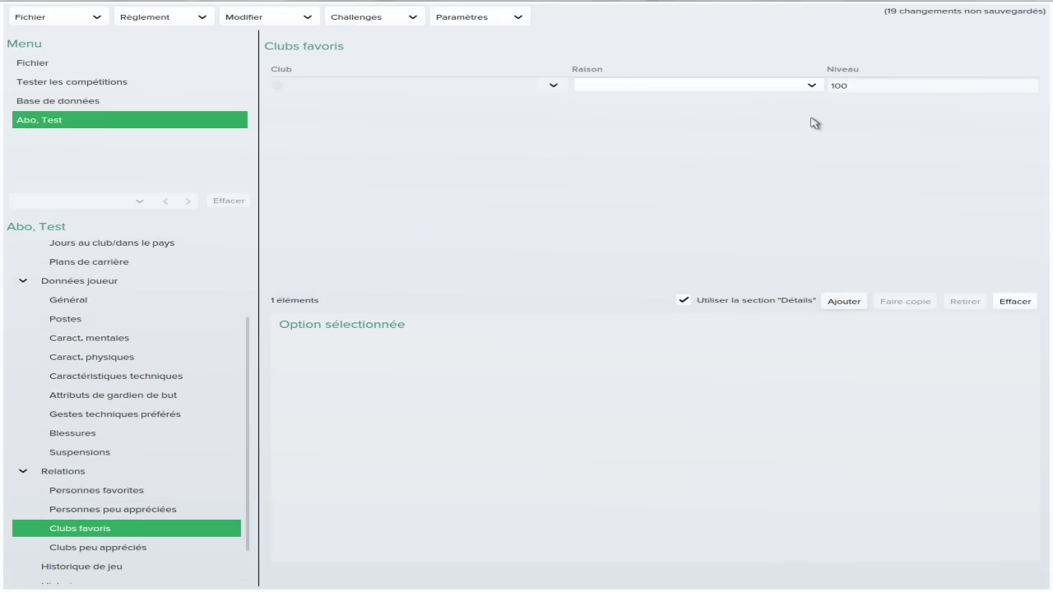
pyautogui.click(551, 86)
pyautogui.click(562, 107)
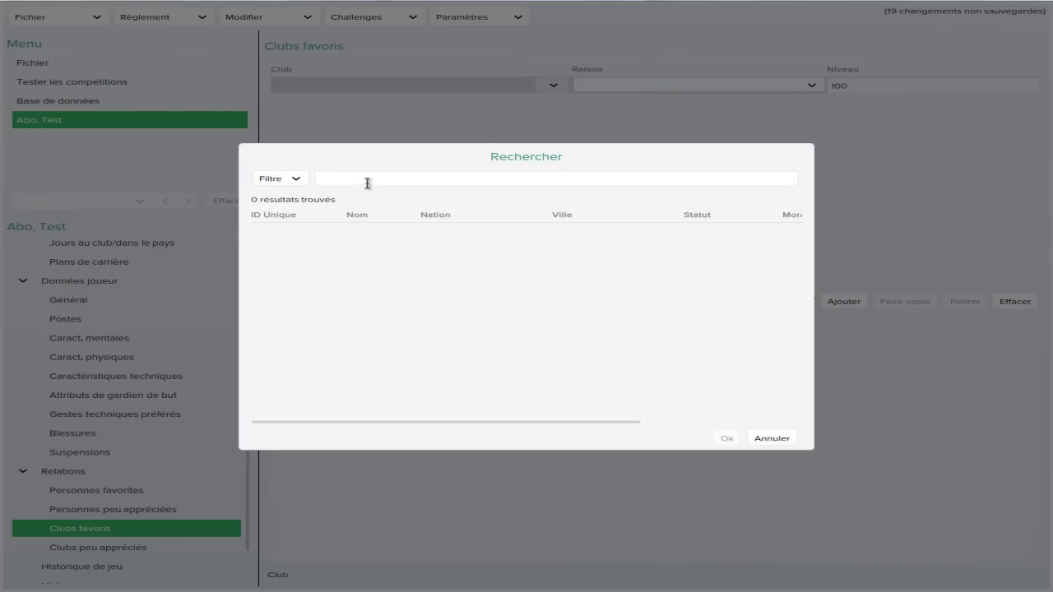
pyautogui.write('Marseille')
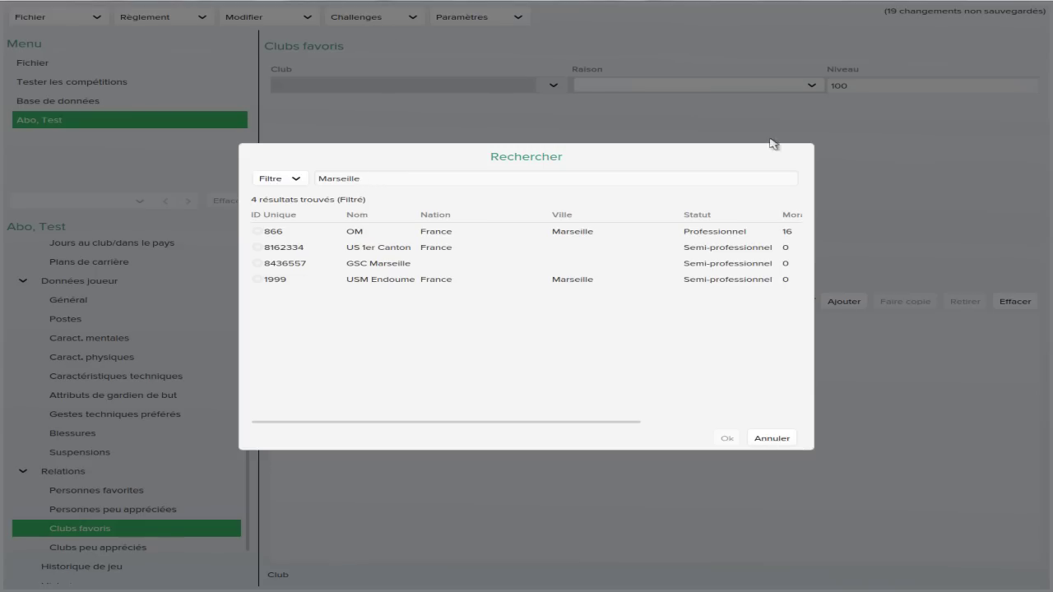
pyautogui.click(367, 233)
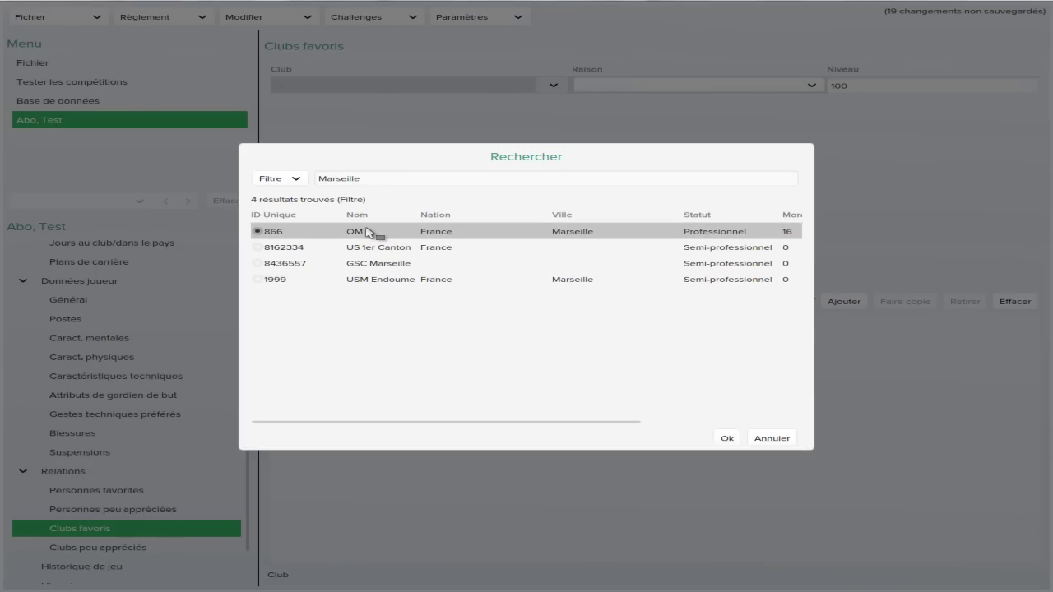
pyautogui.doubleClick(366, 232)
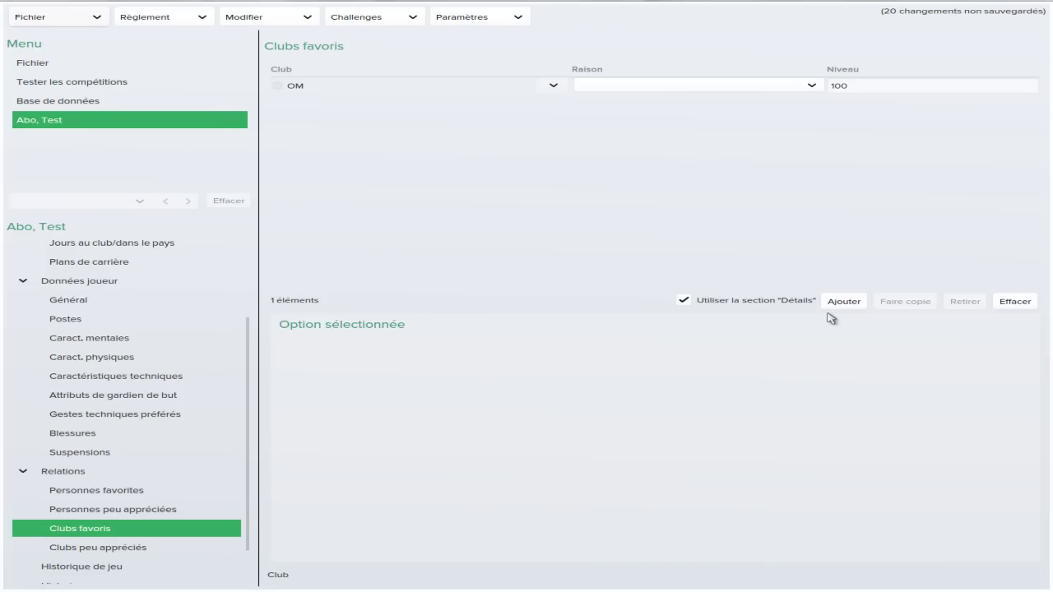
# Add Chicago Magic to the player's disliked clubs, picking it from a search for PSG
pyautogui.click(164, 547)
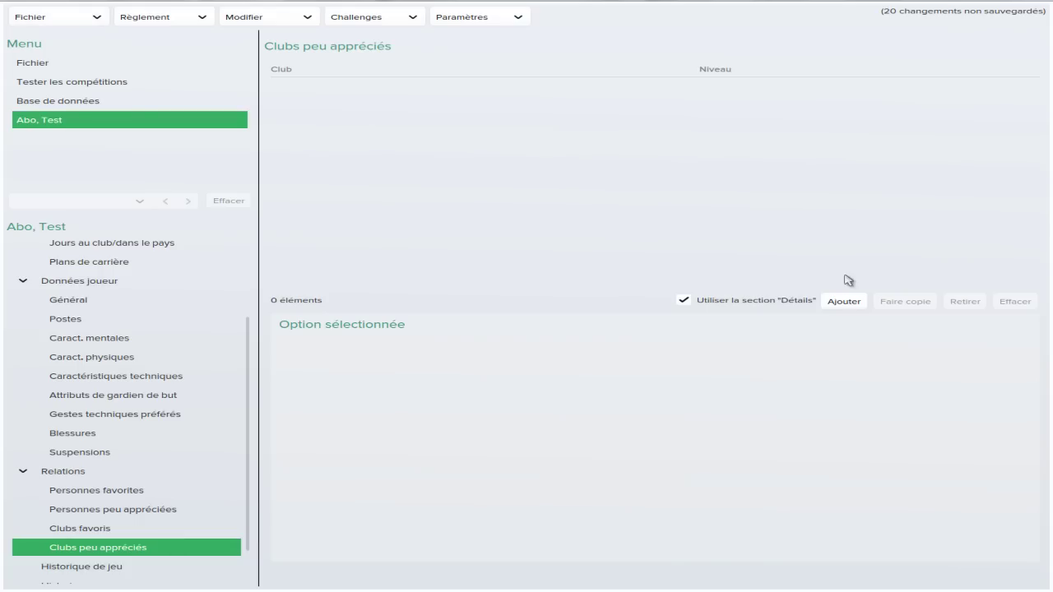
pyautogui.click(843, 306)
pyautogui.click(670, 92)
pyautogui.click(683, 104)
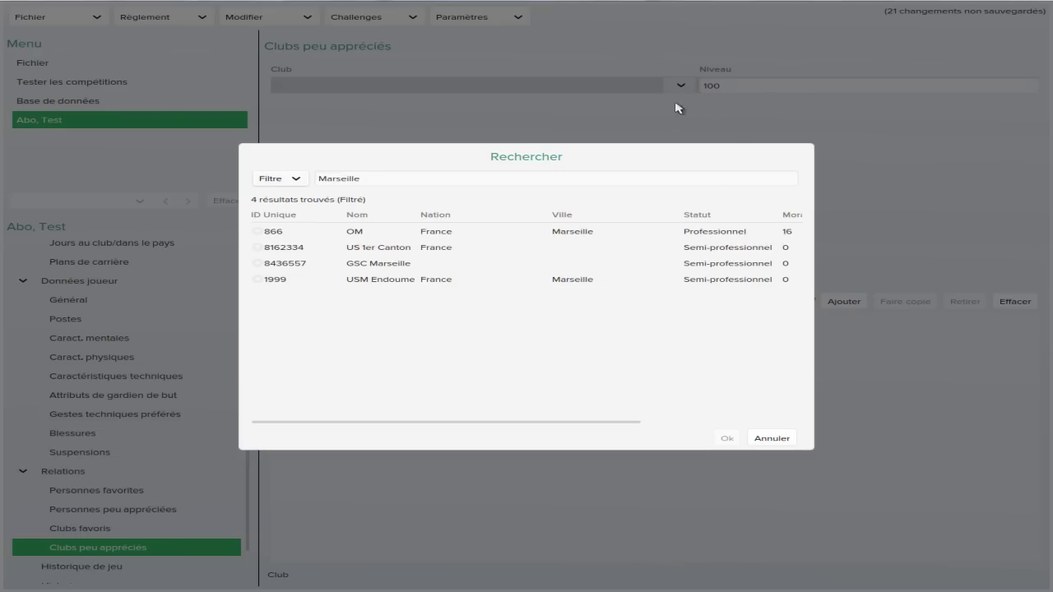
pyautogui.doubleClick(408, 183)
pyautogui.write('PSG')
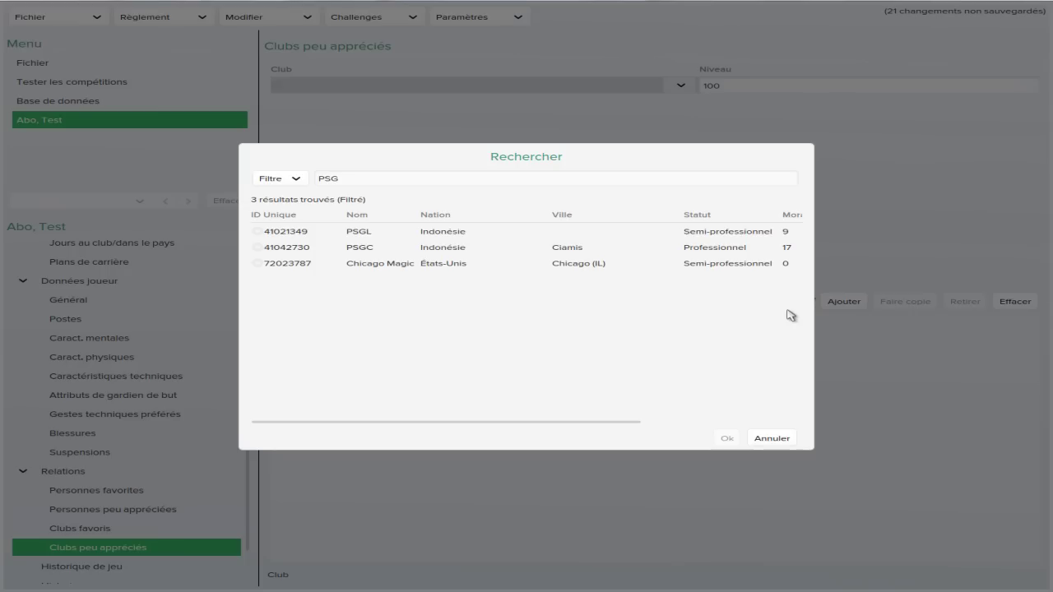
pyautogui.doubleClick(394, 267)
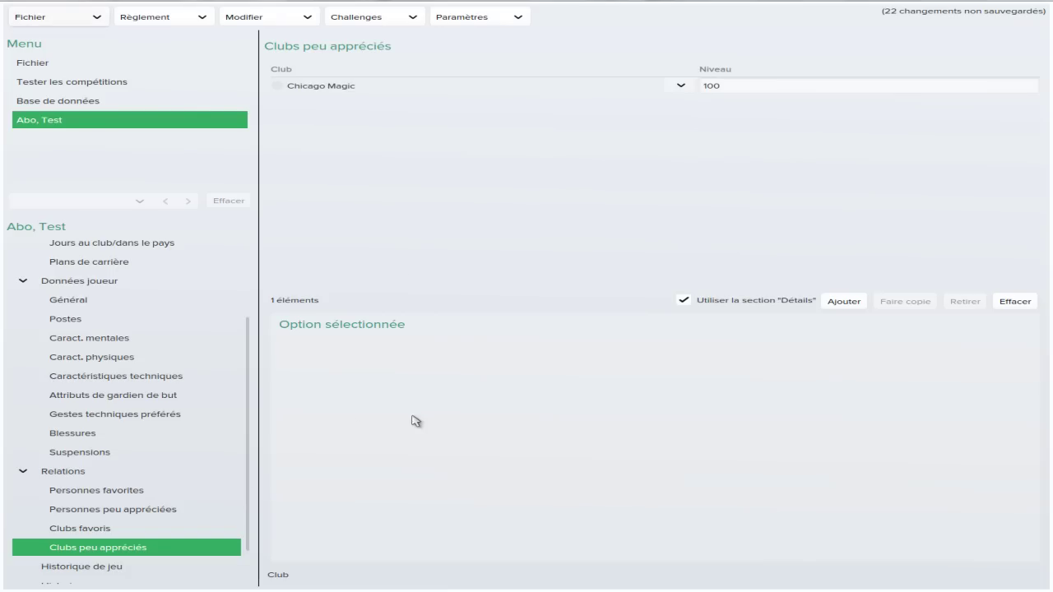
pyautogui.scroll(-1, 206, 382)
pyautogui.scroll(3, 207, 382)
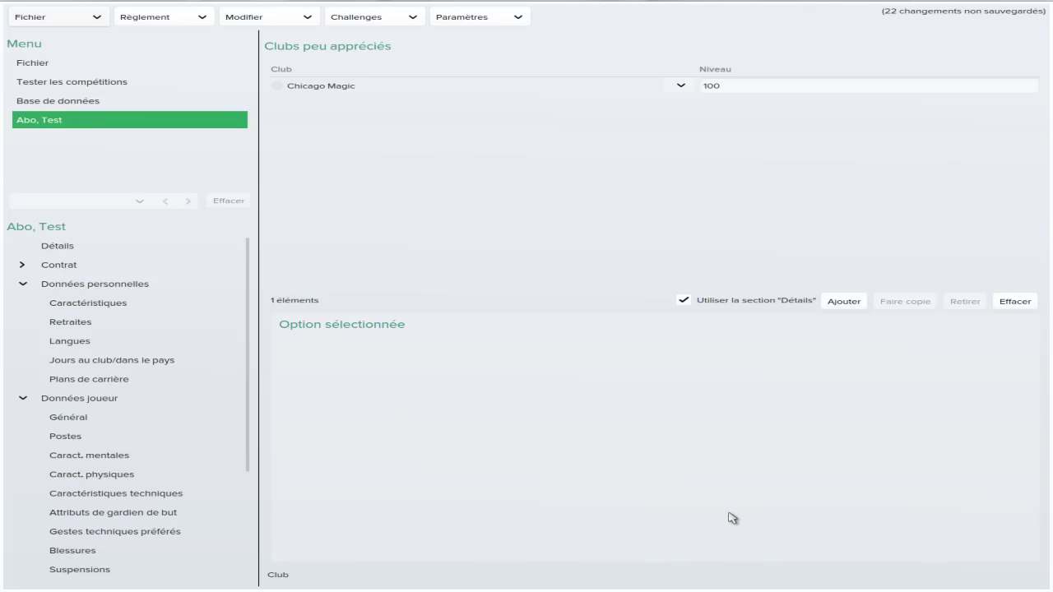
# Switch to Document3 in Microsoft Word and review the list of player positions needed for the squad
pyautogui.moveTo(863, 528)
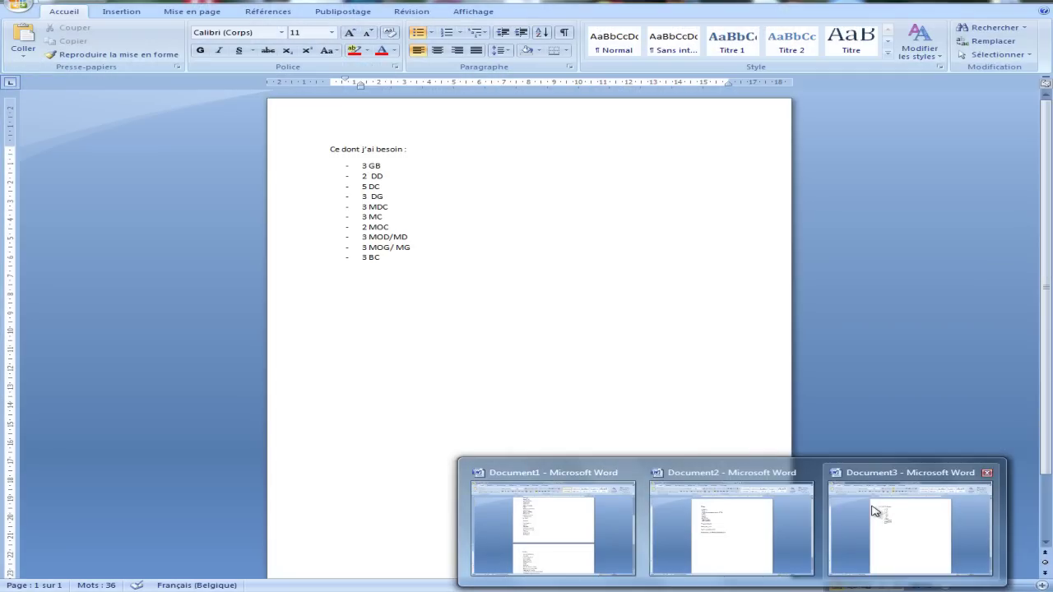
pyautogui.click(871, 511)
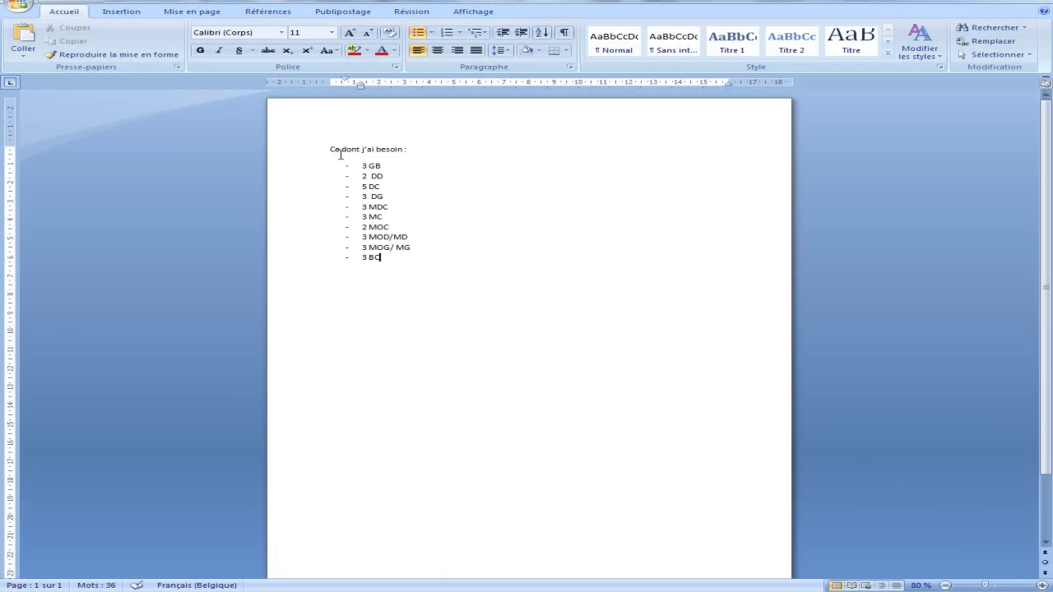
pyautogui.moveTo(360, 165); pyautogui.dragTo(384, 176)
pyautogui.click(415, 218)
# Switch to Document2 in Word and review the player form, starting with the first-name and last-name fields
pyautogui.moveTo(732, 589)
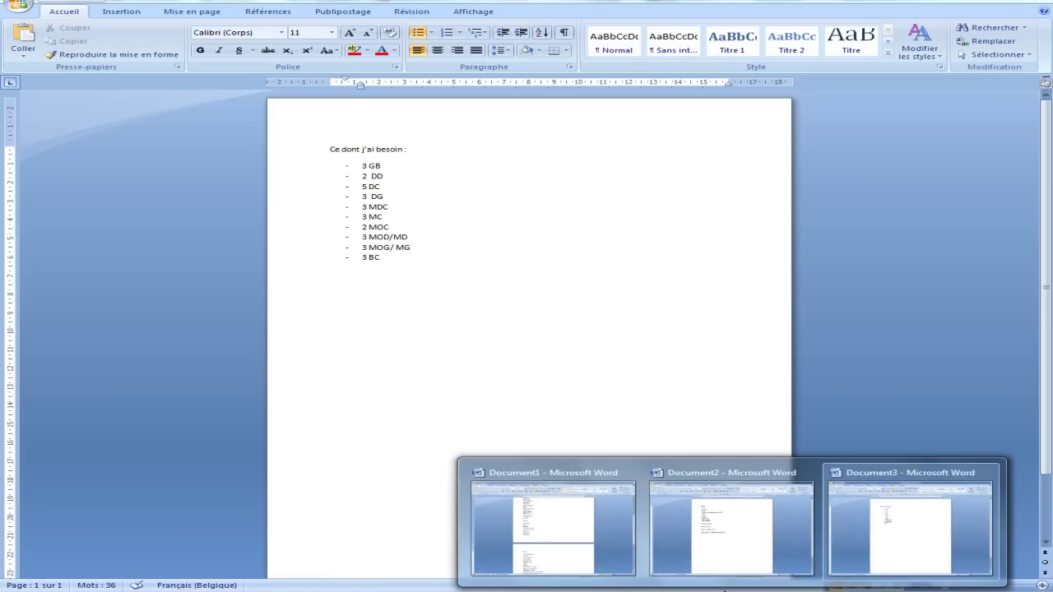
pyautogui.click(719, 544)
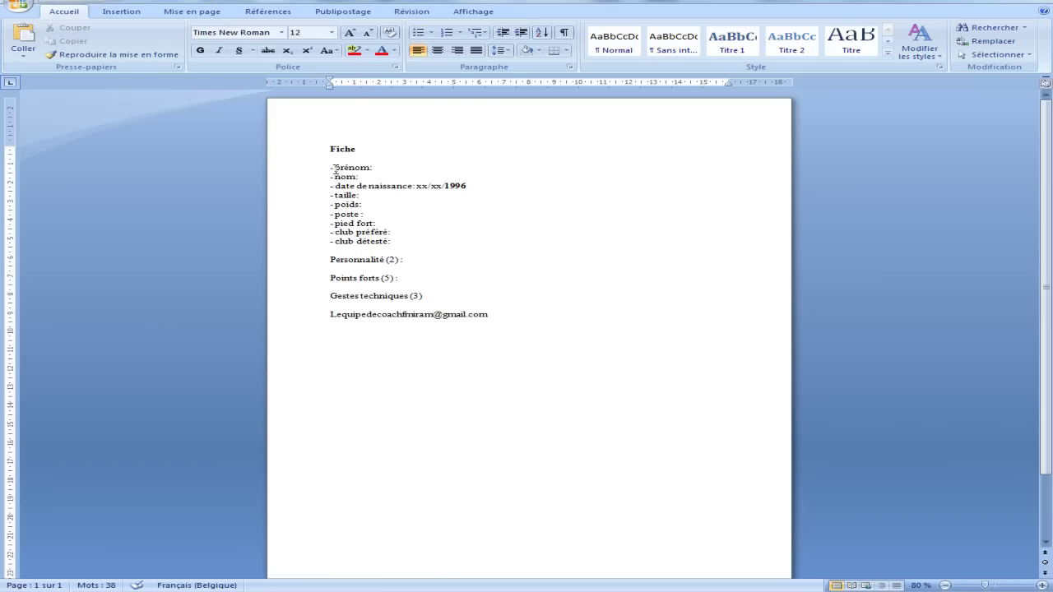
pyautogui.click(403, 165)
pyautogui.click(376, 177)
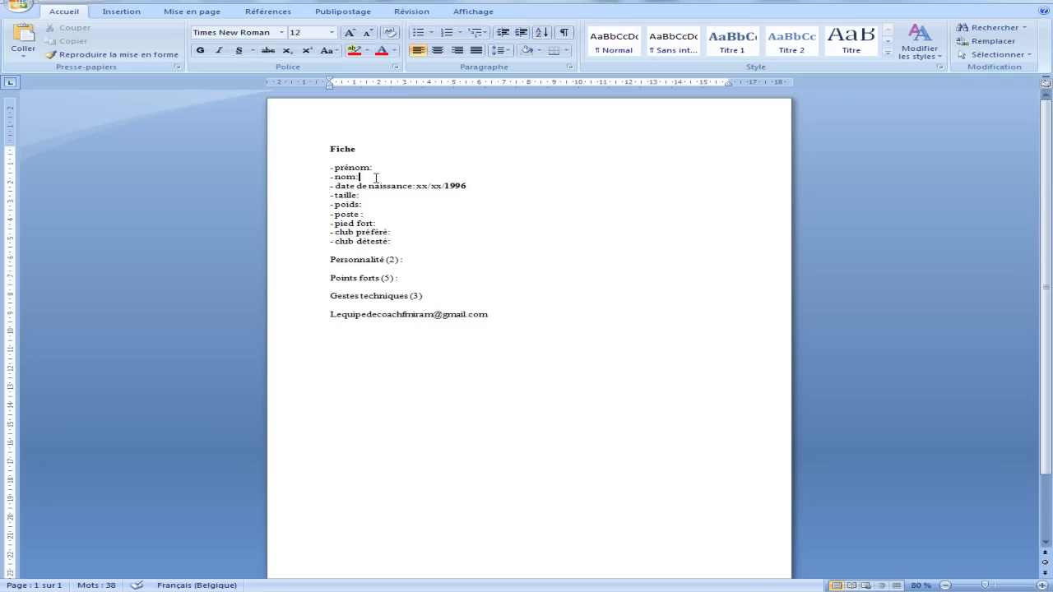